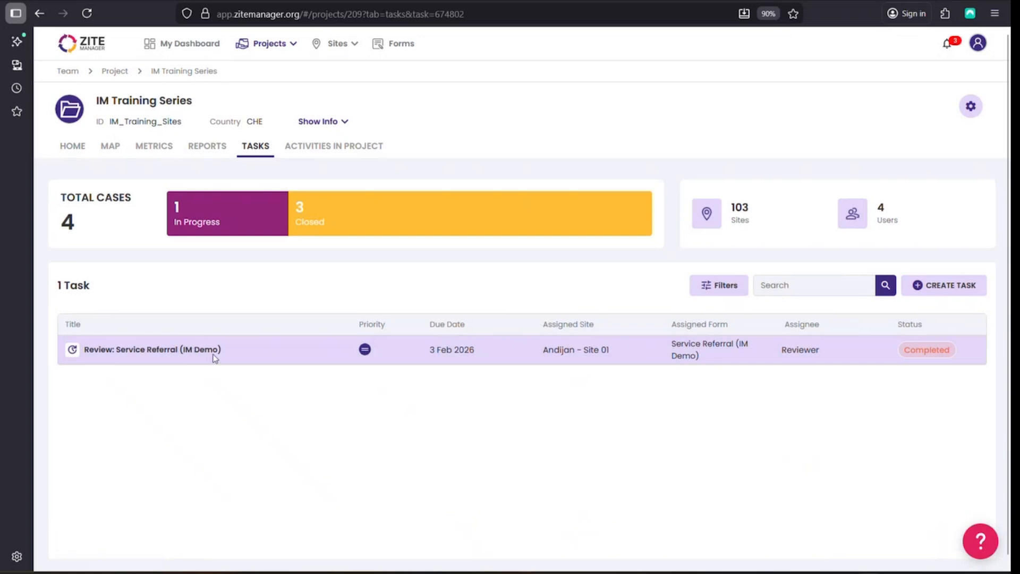
# Examine the Review: Service Referral (IM Demo) task's details, from the task type and assigned site down to the completion date and description
pyautogui.scroll(-1, 449, 299)
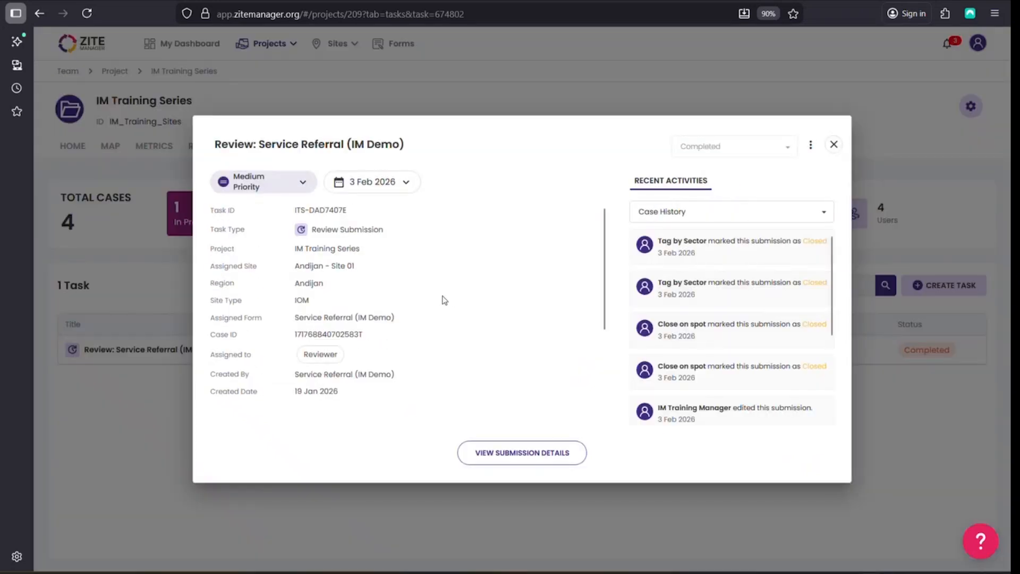
pyautogui.scroll(-2, 445, 300)
pyautogui.scroll(2, 441, 298)
pyautogui.scroll(-2, 307, 300)
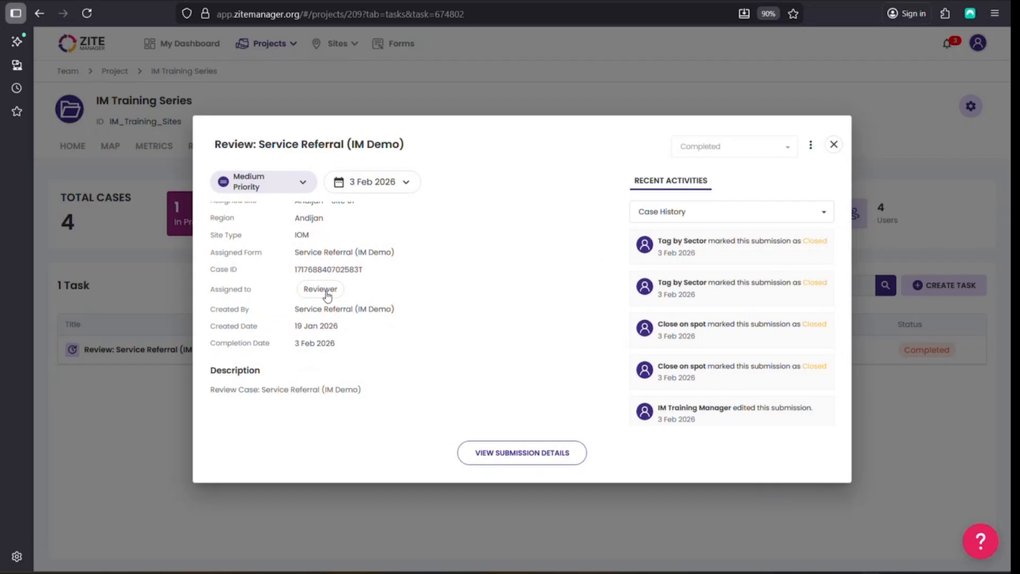
pyautogui.scroll(2, 325, 292)
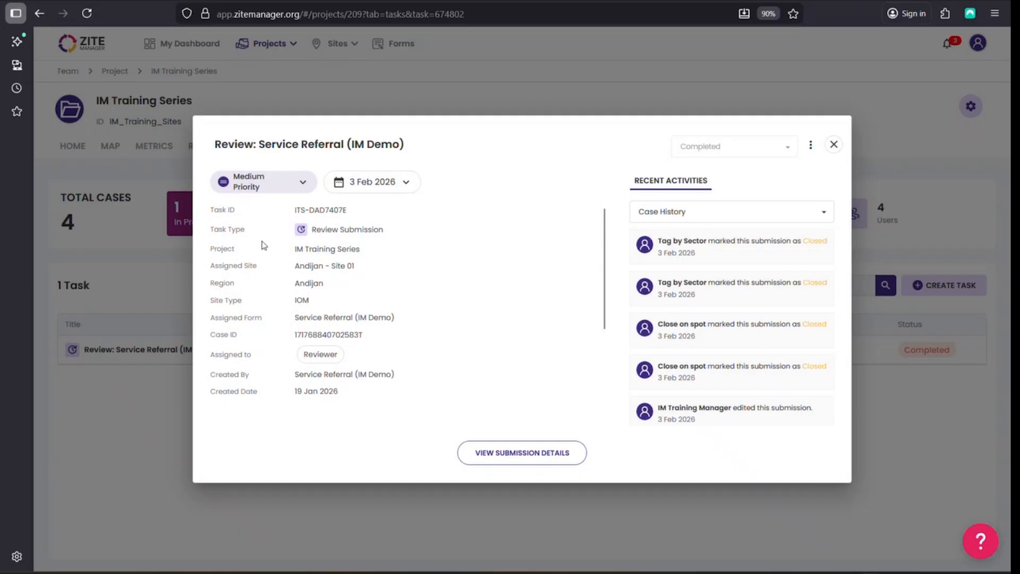
pyautogui.scroll(-2, 267, 324)
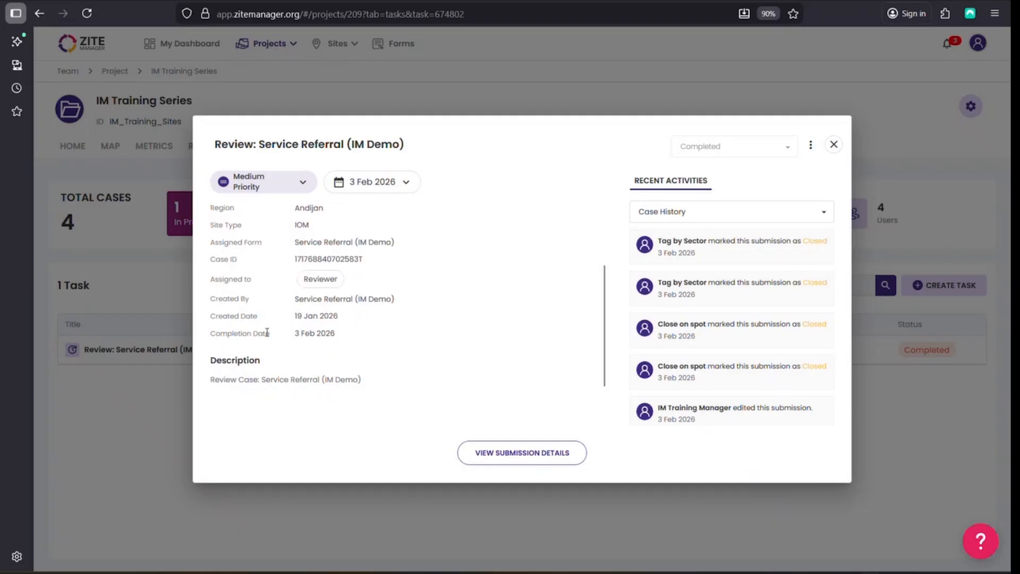
pyautogui.scroll(2, 267, 332)
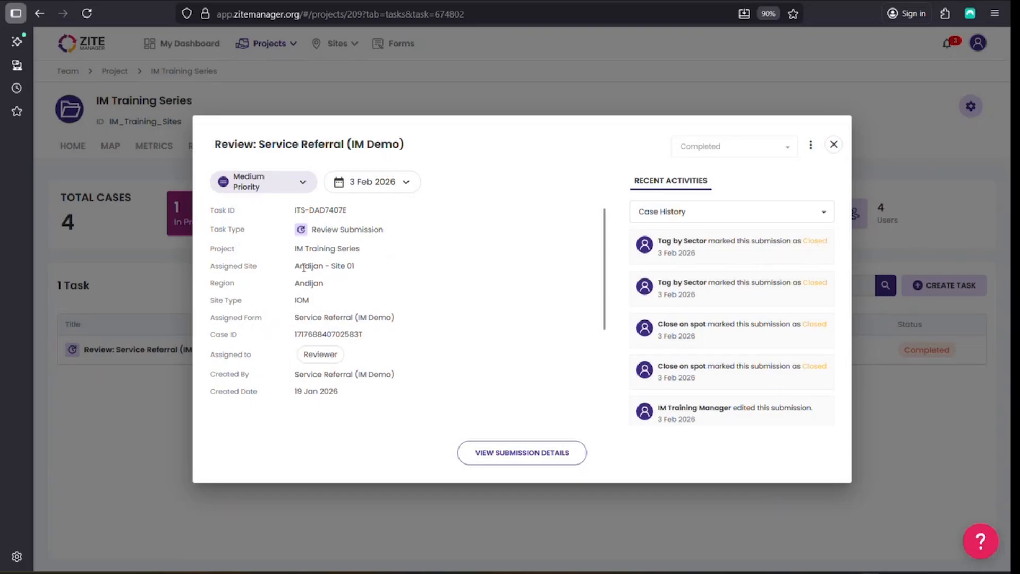
pyautogui.moveTo(295, 266); pyautogui.dragTo(370, 276)
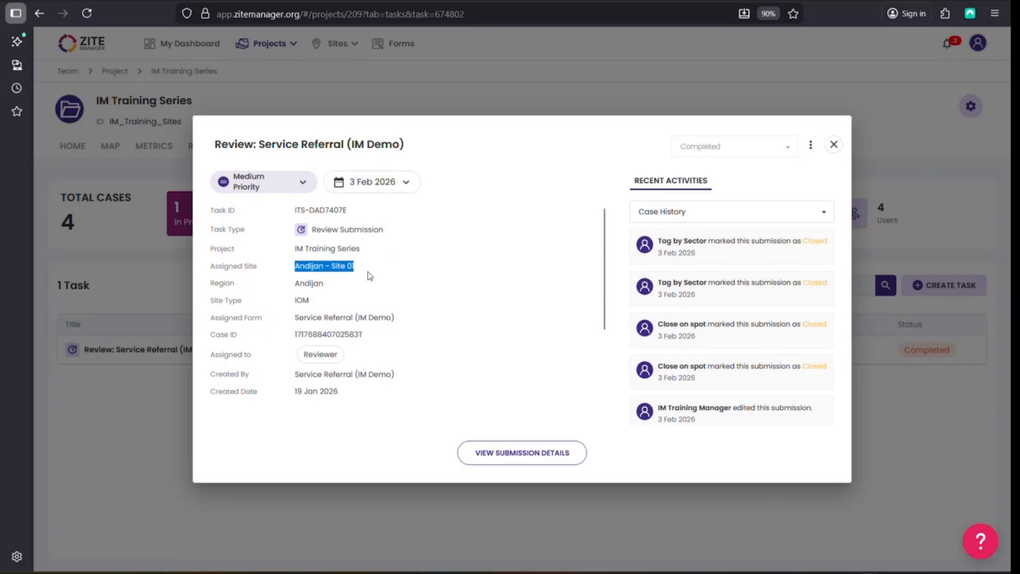
# Switch the recent activities to Task History, save the comment "I can't do this until next Monday for a reaosn listed here." and close the task
pyautogui.click(729, 217)
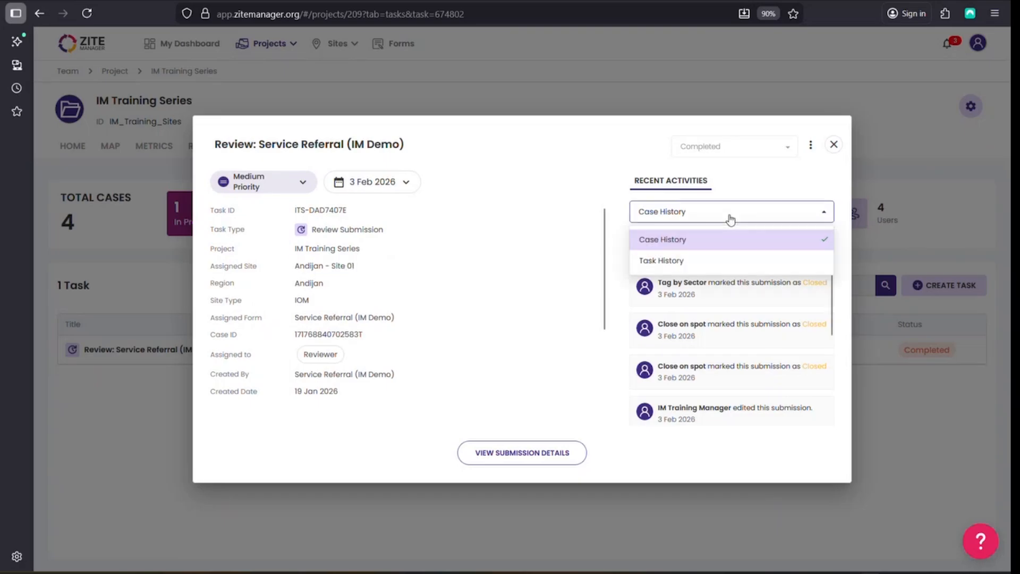
pyautogui.click(711, 270)
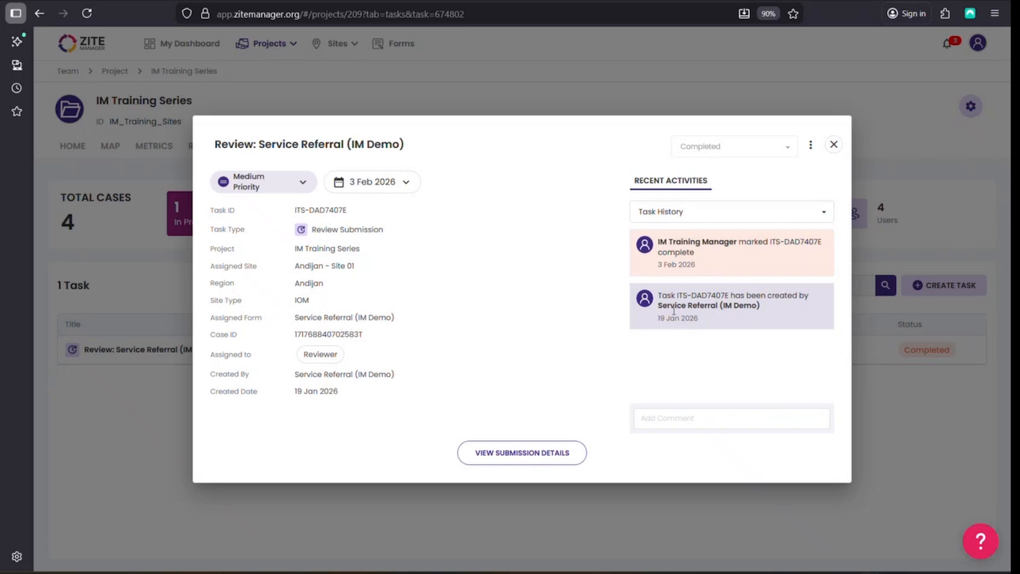
pyautogui.click(659, 421)
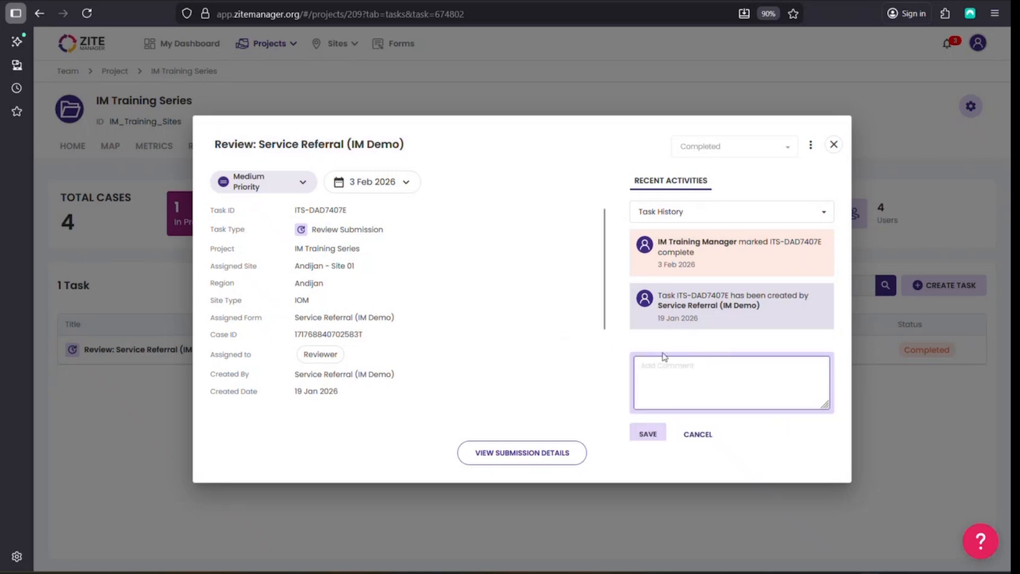
pyautogui.write("I can't do this until next Monday for")
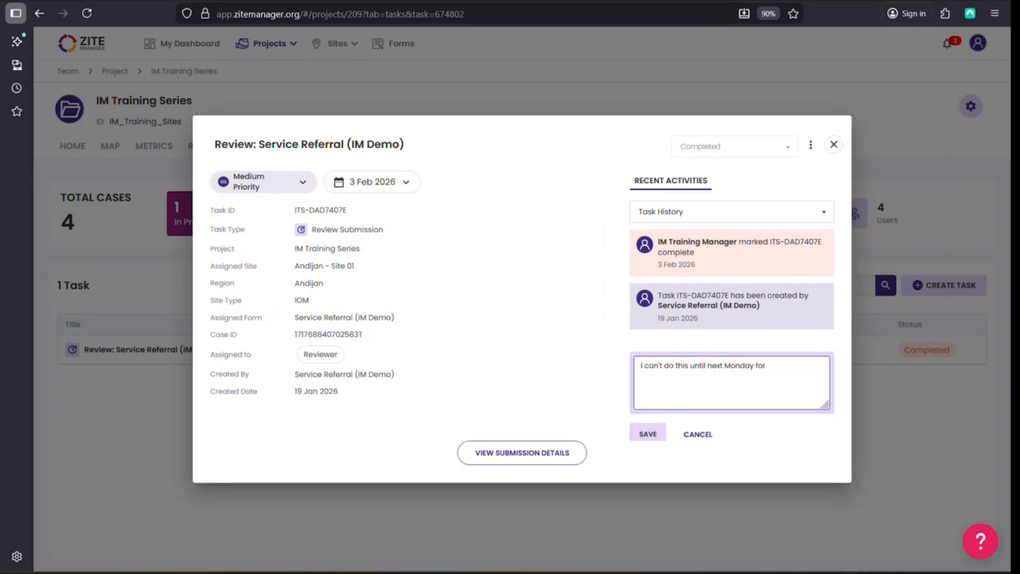
pyautogui.write(' a reaosn listed here.')
pyautogui.click(649, 433)
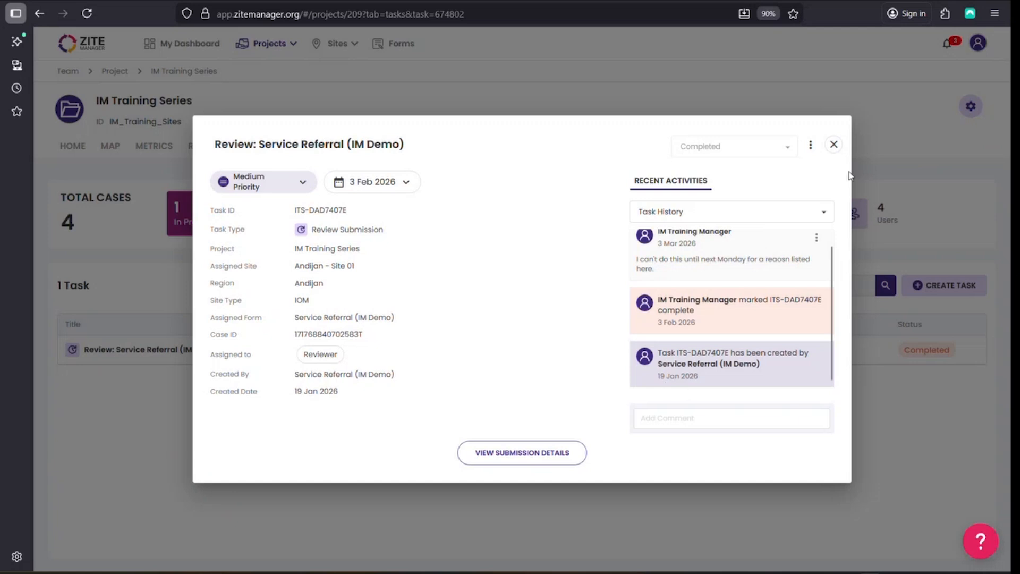
pyautogui.click(834, 147)
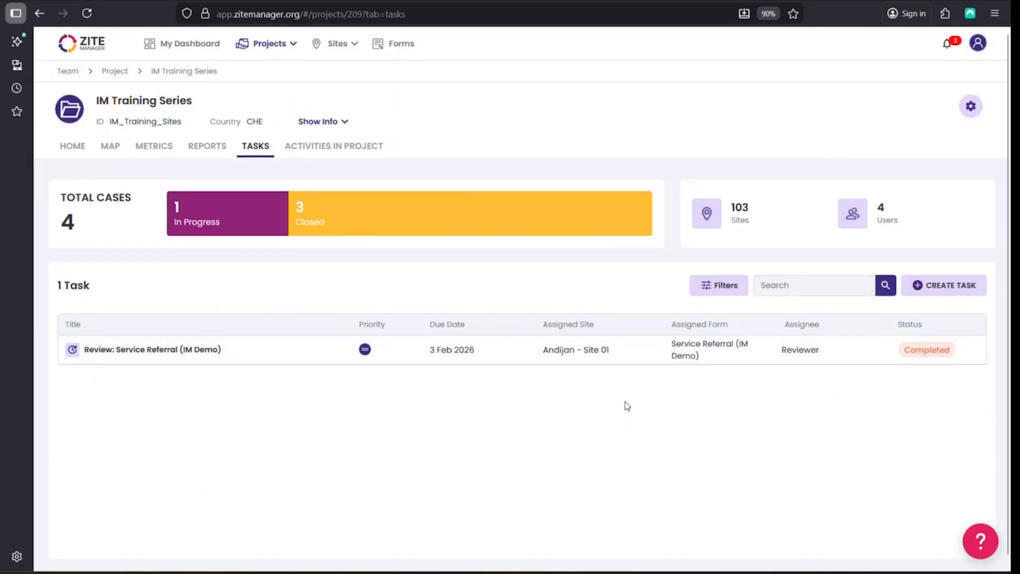
# Start a new task titled "Refill Generators with Fuel" with the task type General
pyautogui.click(939, 287)
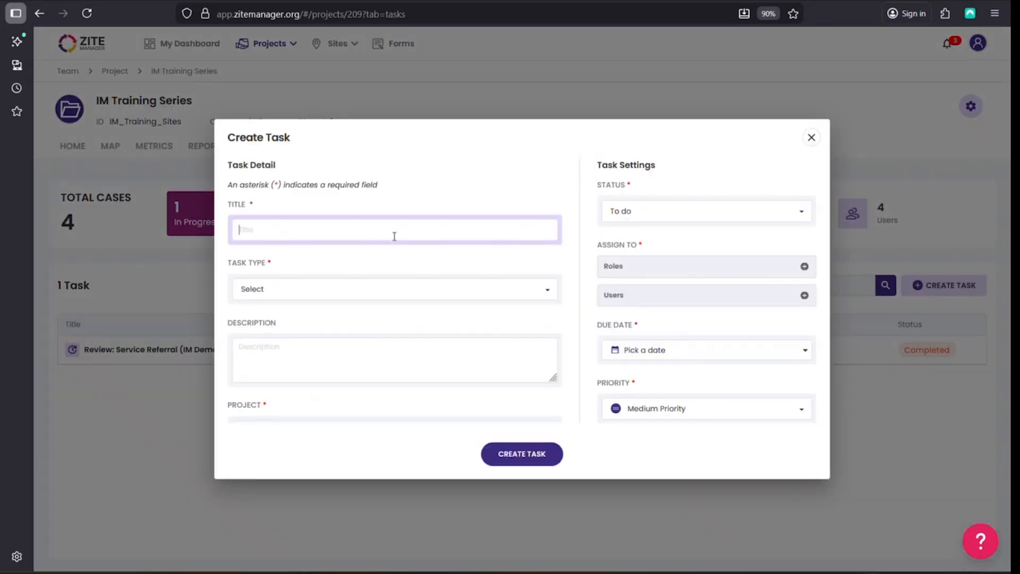
pyautogui.scroll(-2, 394, 236)
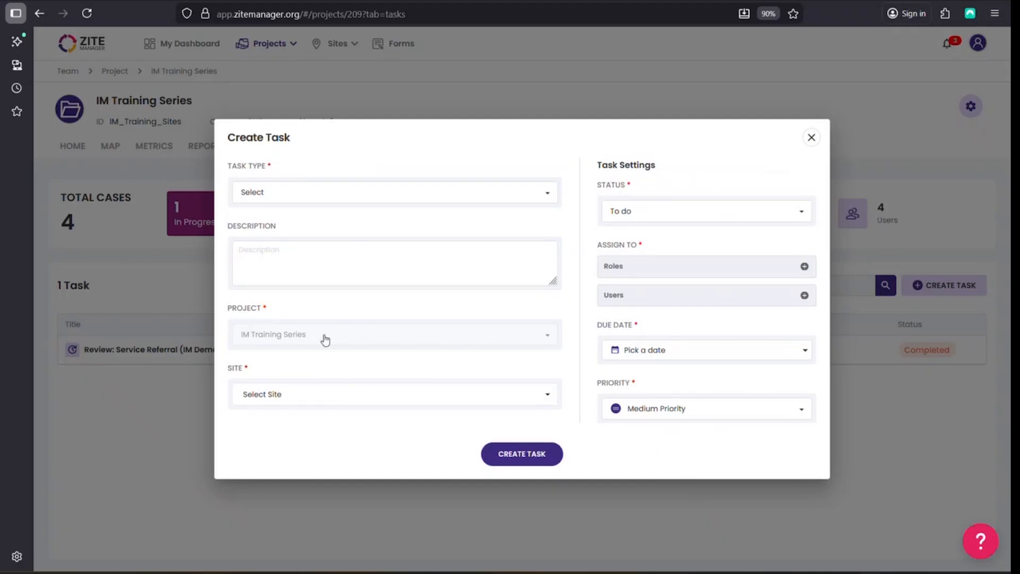
pyautogui.scroll(2, 309, 298)
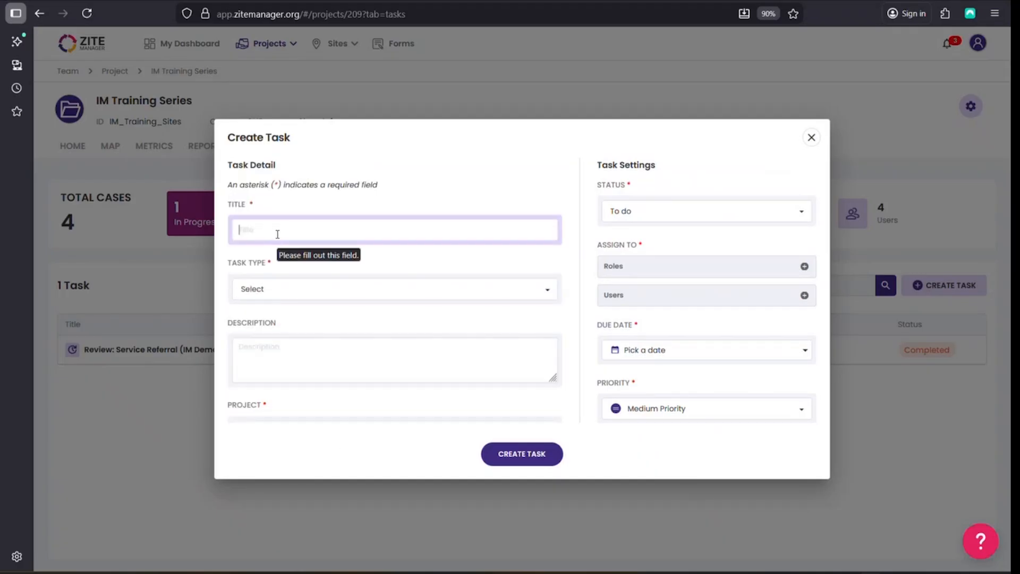
pyautogui.write('Refill Generators with')
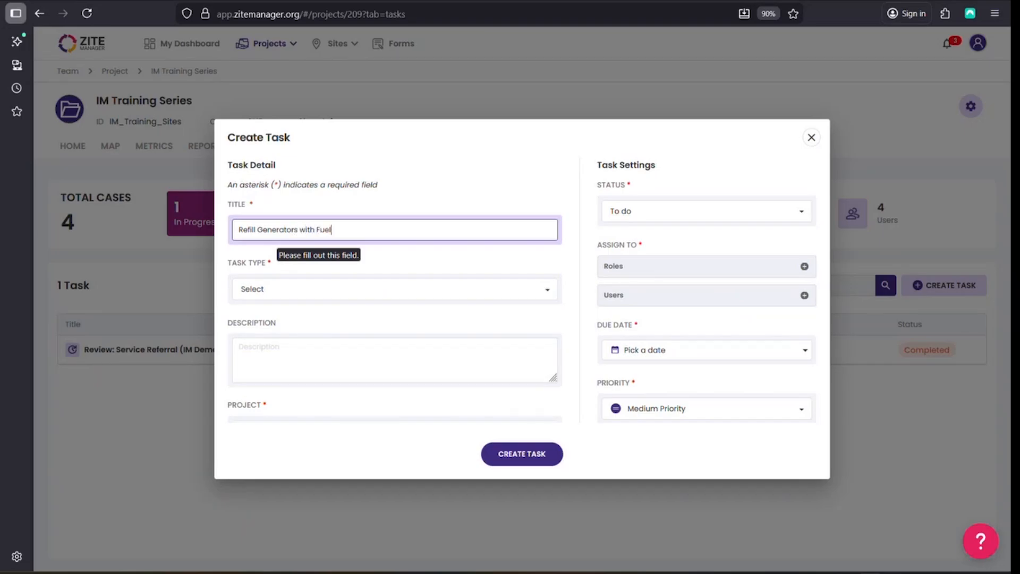
pyautogui.write(' Fuel')
pyautogui.click(298, 287)
pyautogui.click(289, 318)
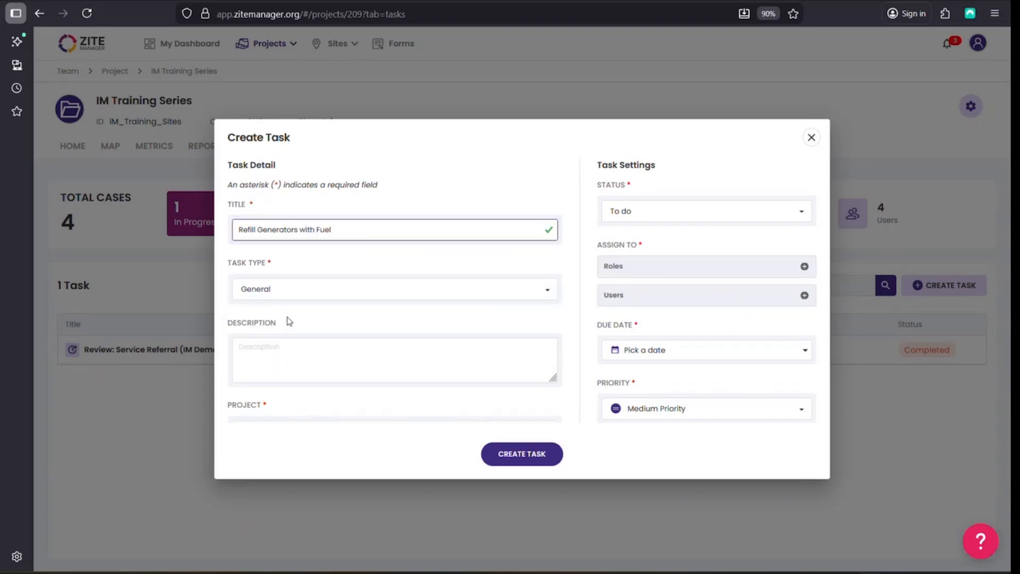
# Check the task type options and enter the description "Add description of how much fuel to use refill."
pyautogui.scroll(-1, 292, 323)
pyautogui.click(321, 223)
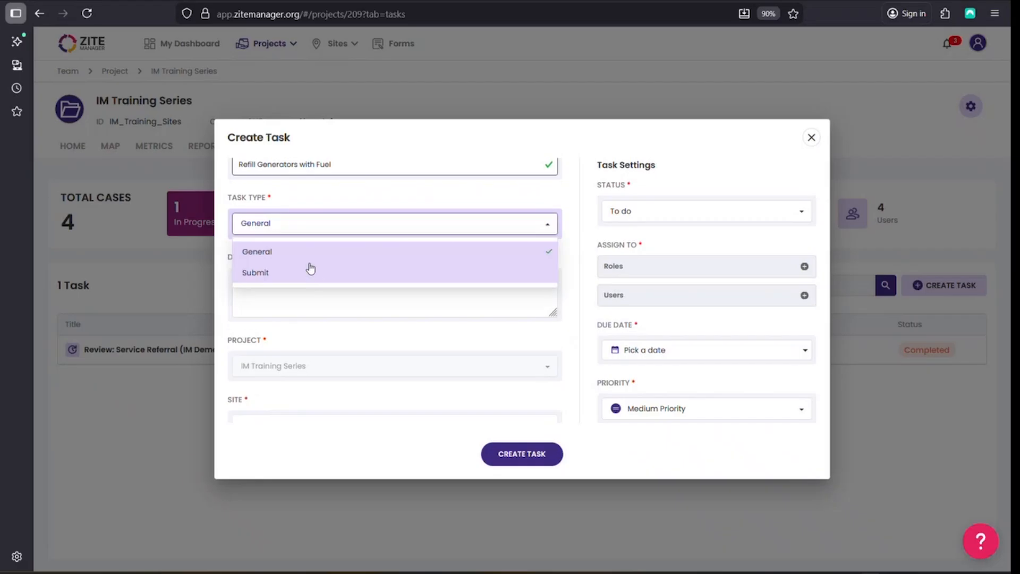
pyautogui.click(299, 313)
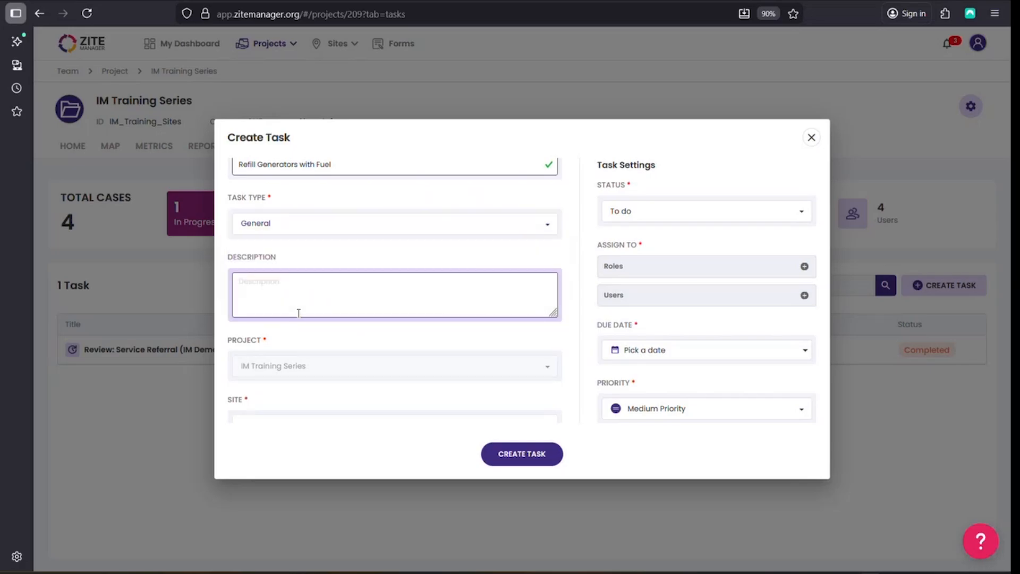
pyautogui.write('Add description of how much fuel to u')
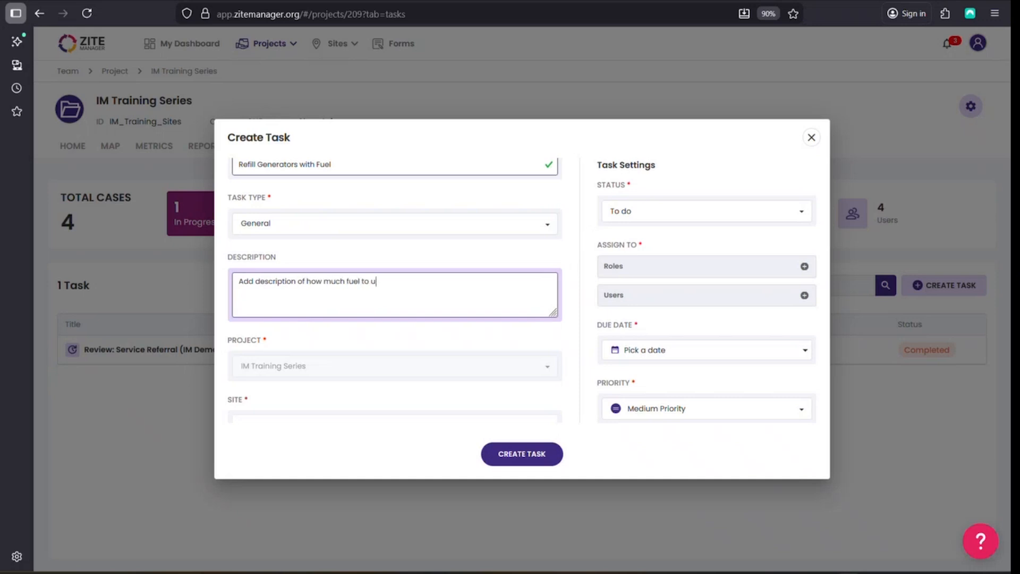
pyautogui.write('se refill.')
# Select Andijan - Site 03 as the new task's site and check the available status options
pyautogui.scroll(-1, 307, 369)
pyautogui.click(298, 394)
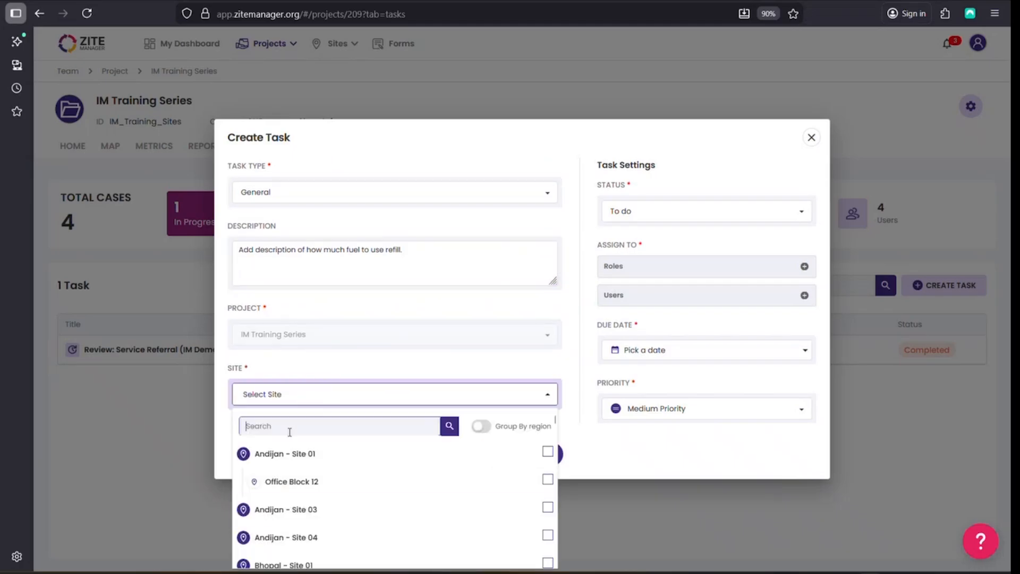
pyautogui.click(548, 507)
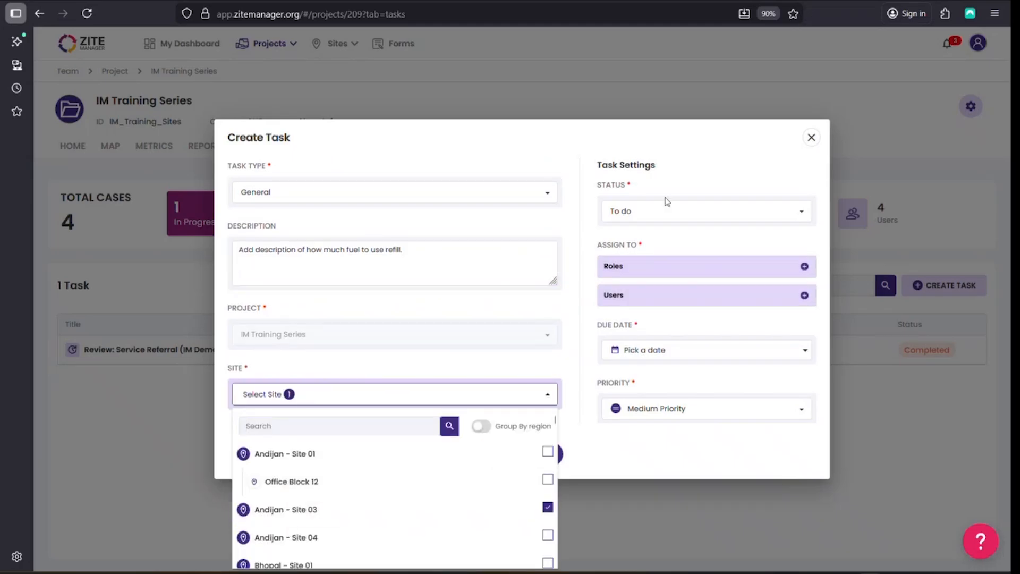
pyautogui.click(661, 222)
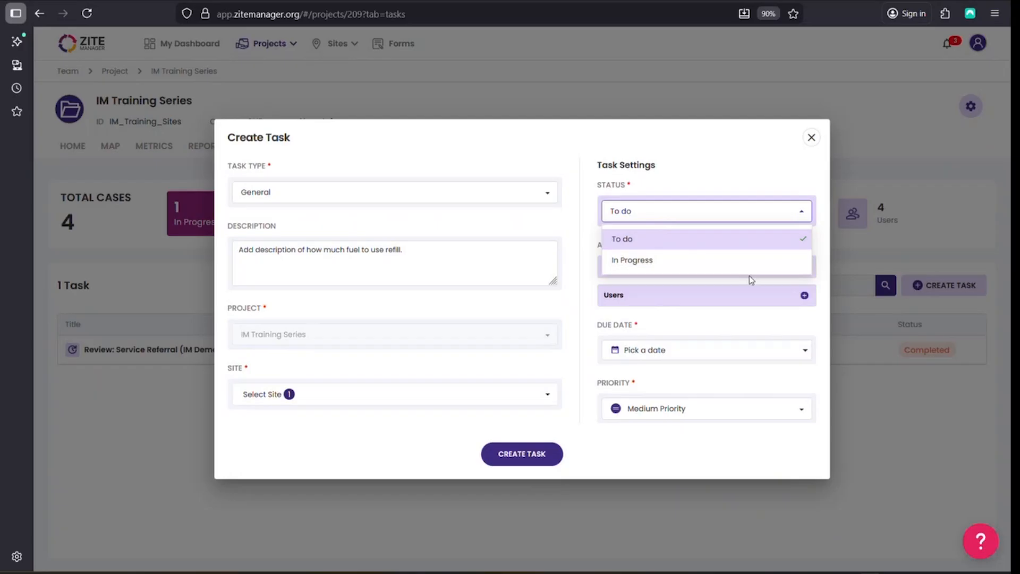
pyautogui.click(650, 214)
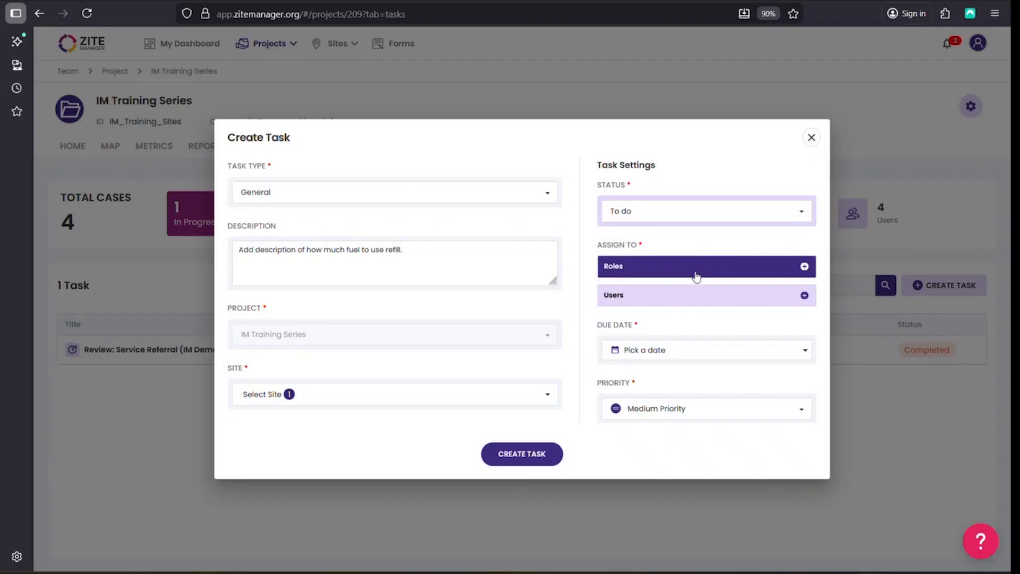
# Look through the roles and the users that the new task can be assigned to
pyautogui.click(642, 274)
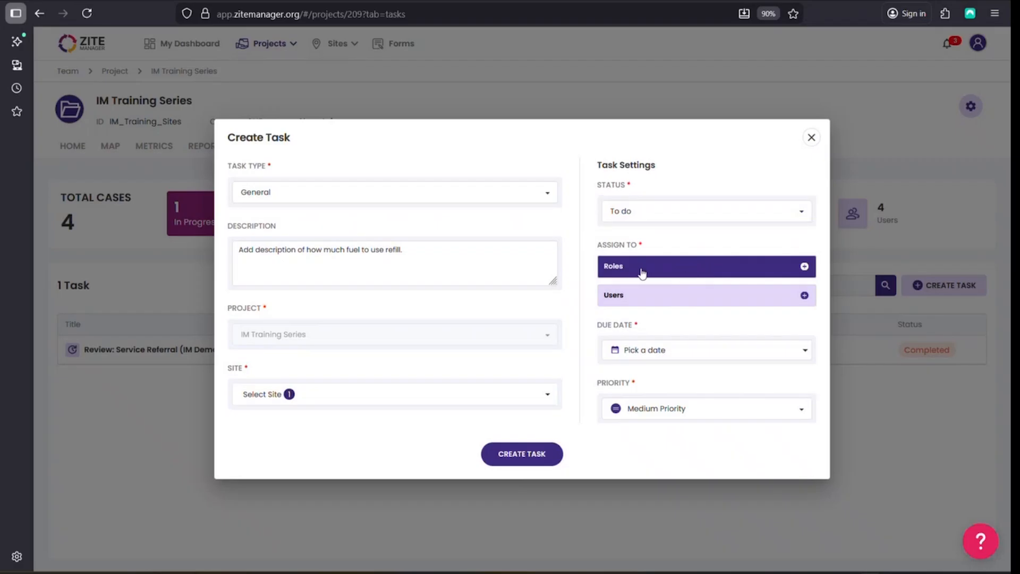
pyautogui.scroll(-1, 327, 388)
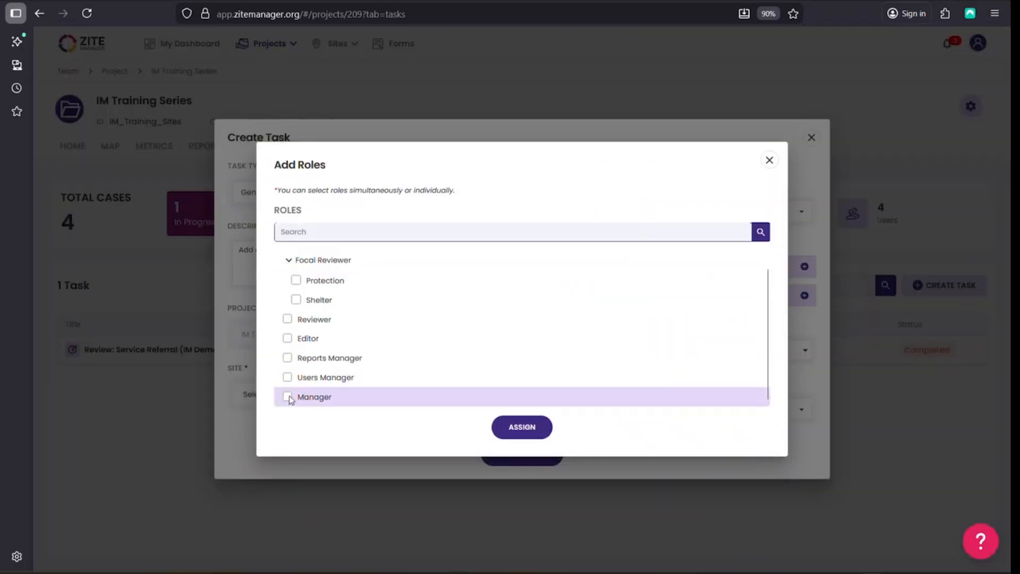
pyautogui.scroll(1, 290, 399)
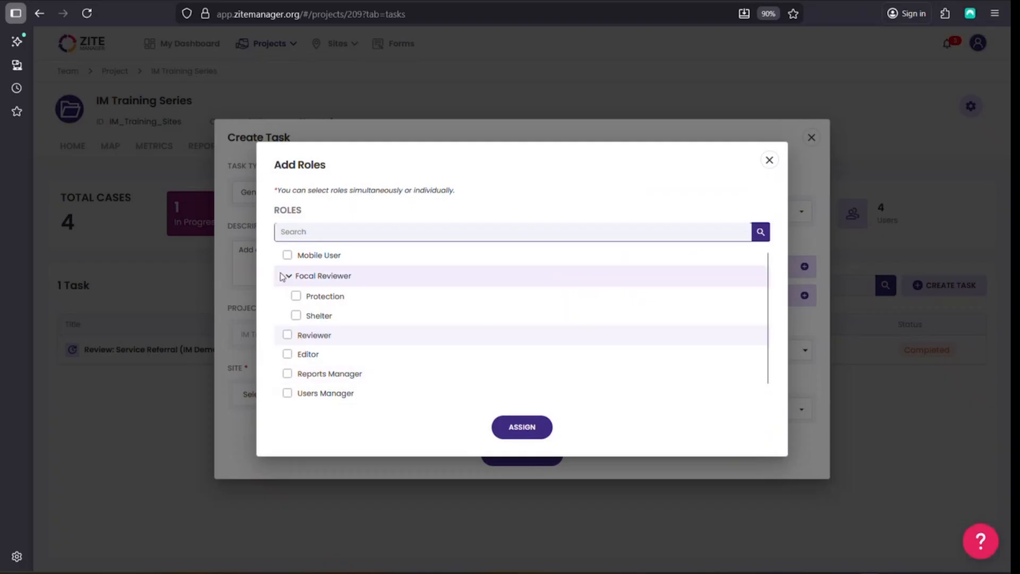
pyautogui.click(770, 159)
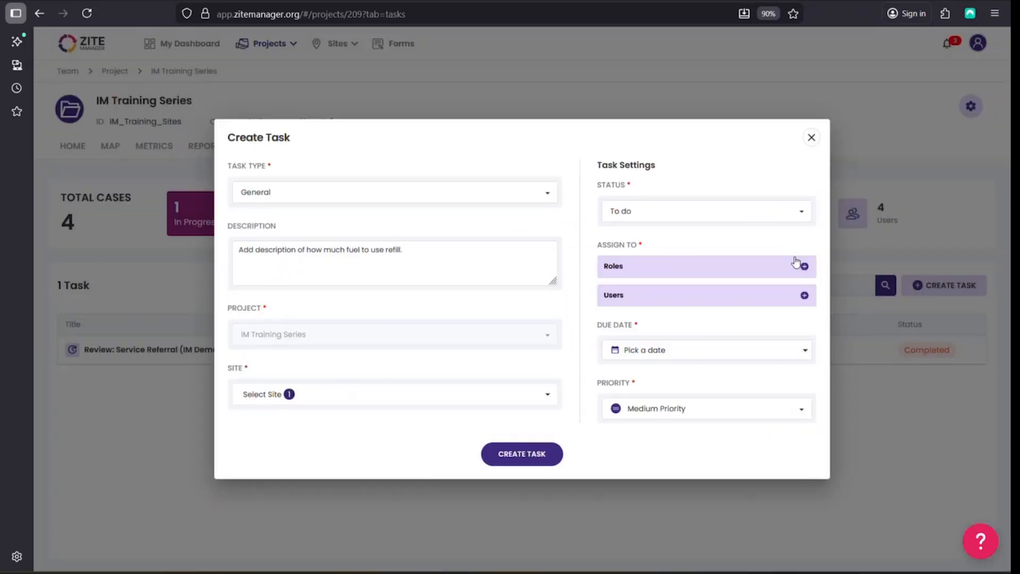
pyautogui.click(772, 305)
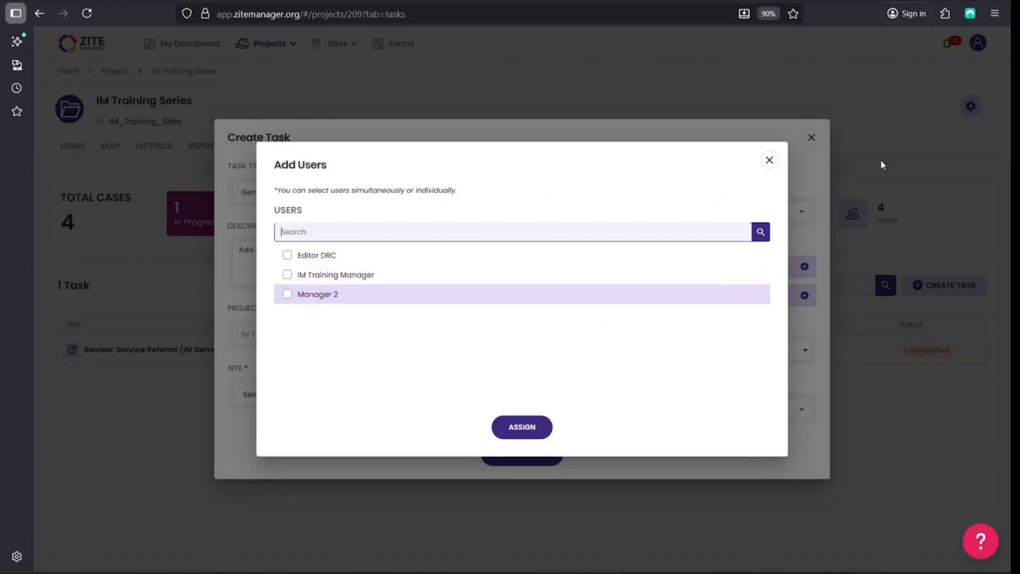
pyautogui.click(769, 160)
# Assign the new task to the Reviewer role
pyautogui.click(744, 266)
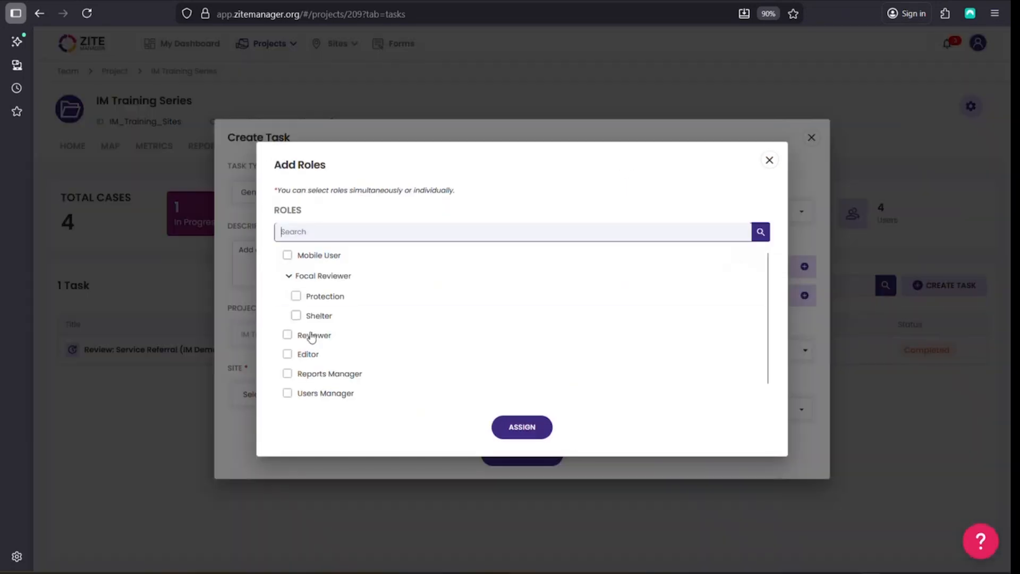
pyautogui.click(287, 335)
pyautogui.click(532, 430)
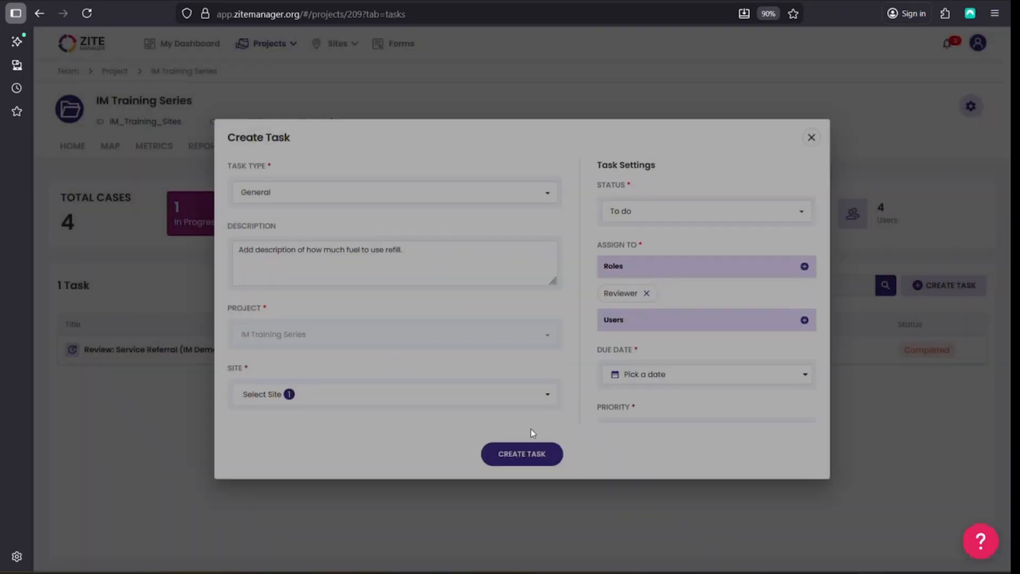
# Set the new task's due date to 13/03/2026 and its priority to High Priority
pyautogui.scroll(-2, 695, 336)
pyautogui.click(659, 304)
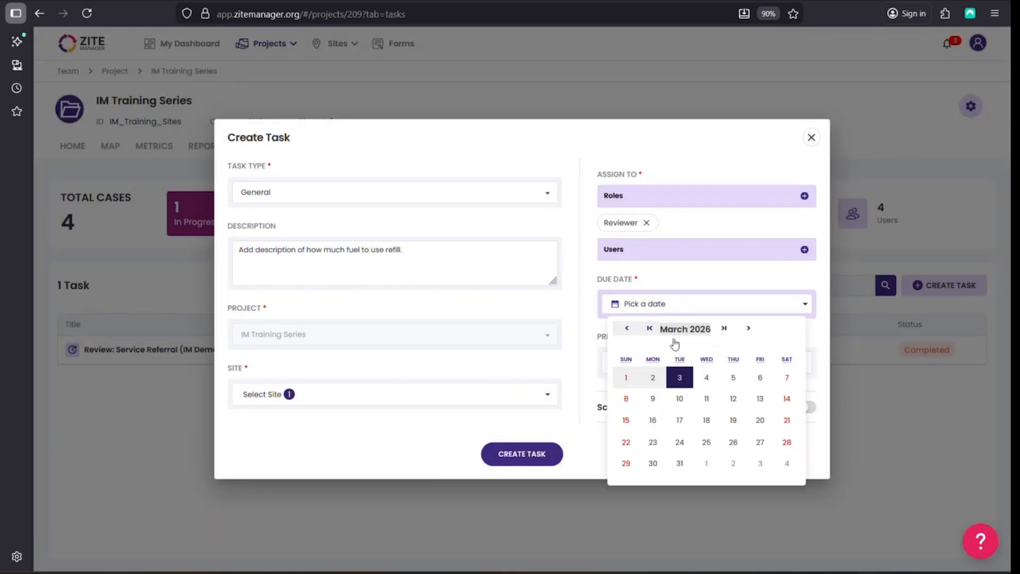
pyautogui.click(761, 402)
pyautogui.click(579, 447)
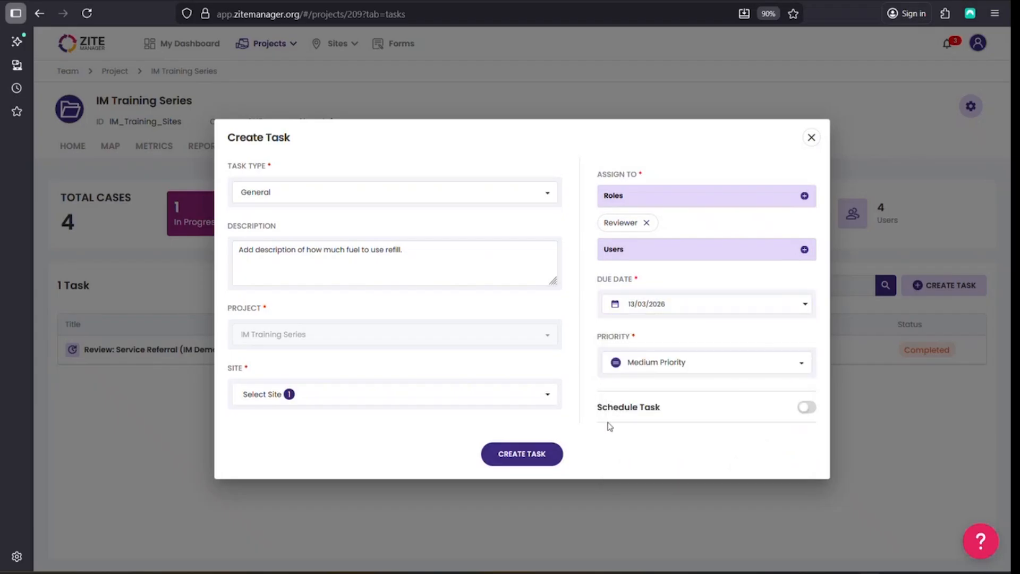
pyautogui.click(658, 365)
pyautogui.click(656, 392)
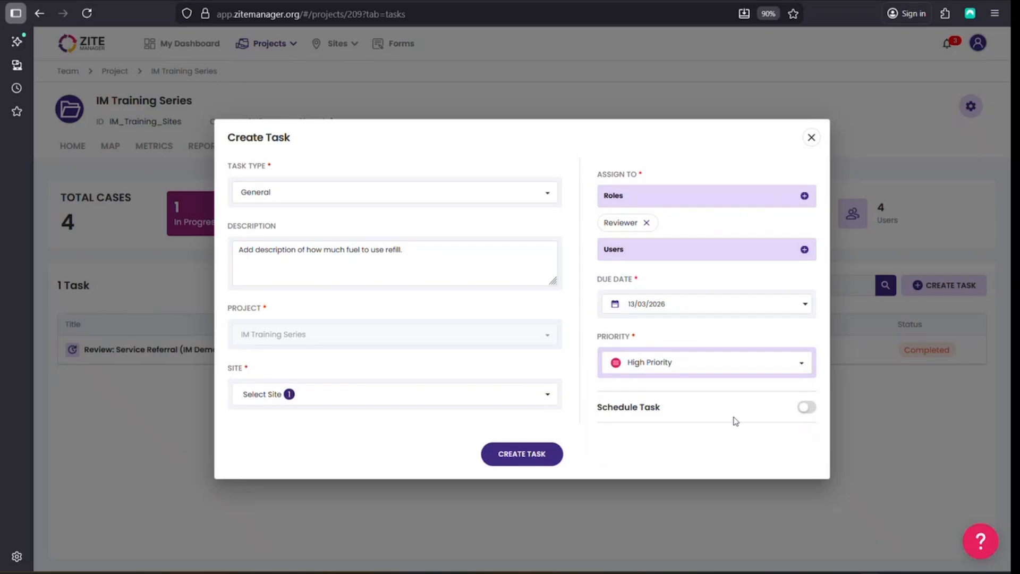
# Try out the task's recurring schedule, checking the end date options and adjusting the frequency, and switch scheduling off again
pyautogui.click(803, 408)
pyautogui.scroll(-2, 661, 391)
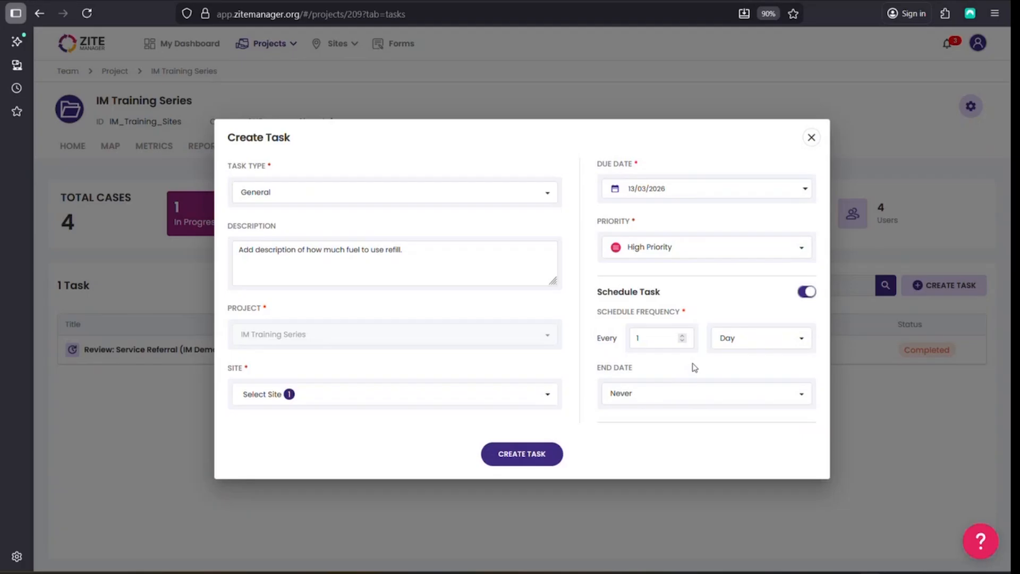
pyautogui.click(651, 402)
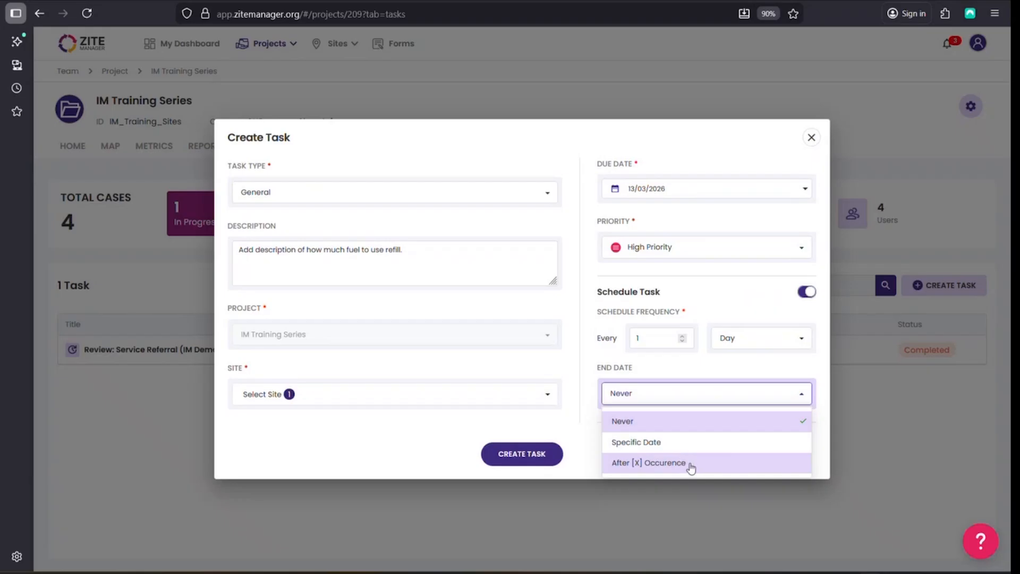
pyautogui.click(728, 367)
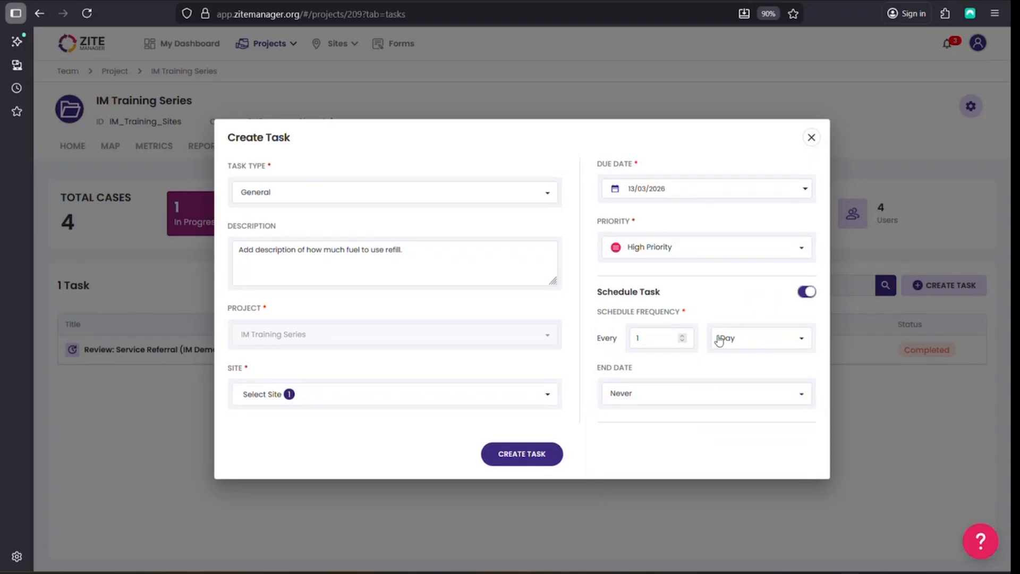
pyautogui.click(683, 336)
pyautogui.click(684, 336)
pyautogui.click(684, 337)
pyautogui.click(804, 294)
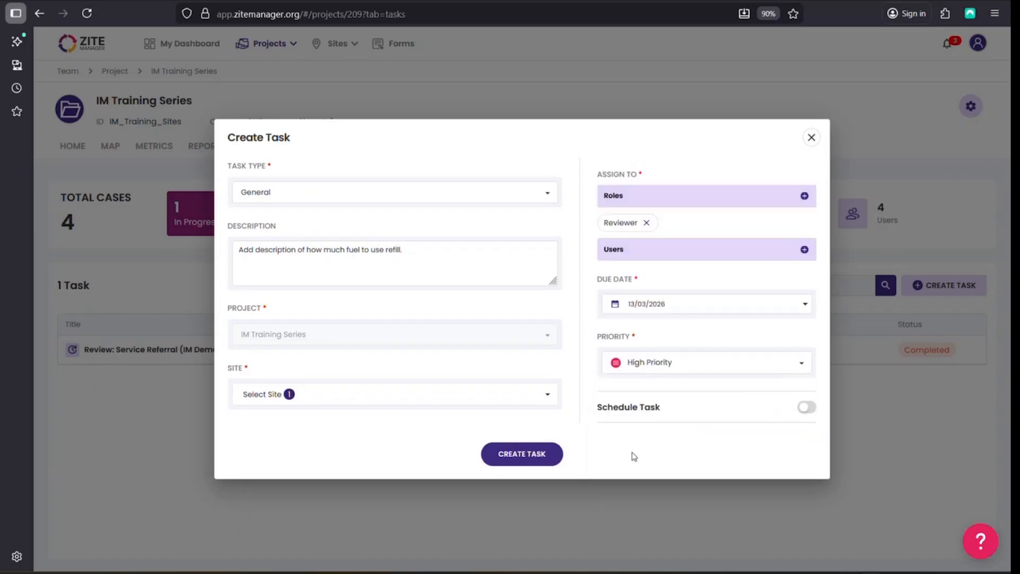
# Create the generator refuelling task and reload the project's task list
pyautogui.click(555, 456)
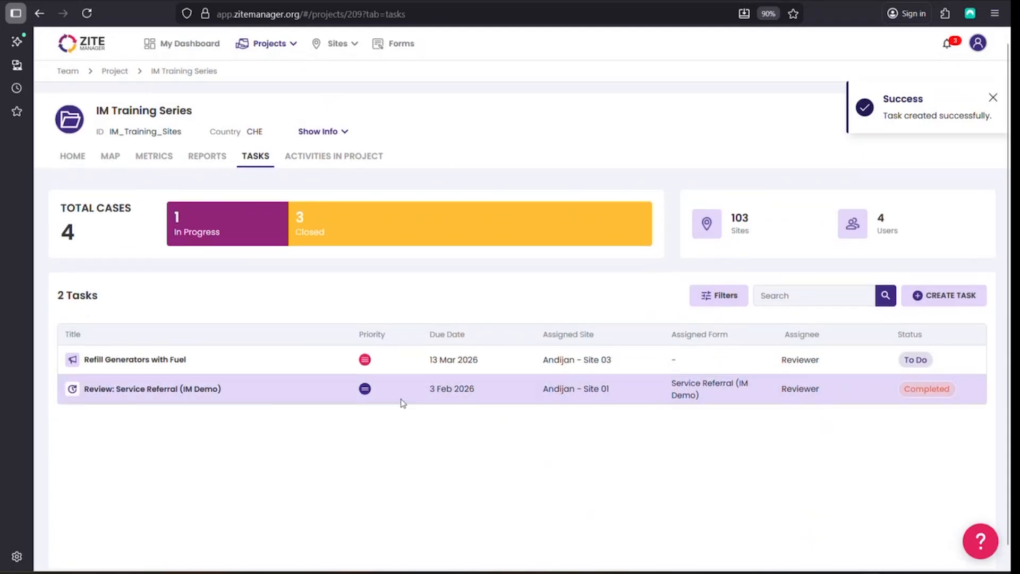
pyautogui.click(86, 13)
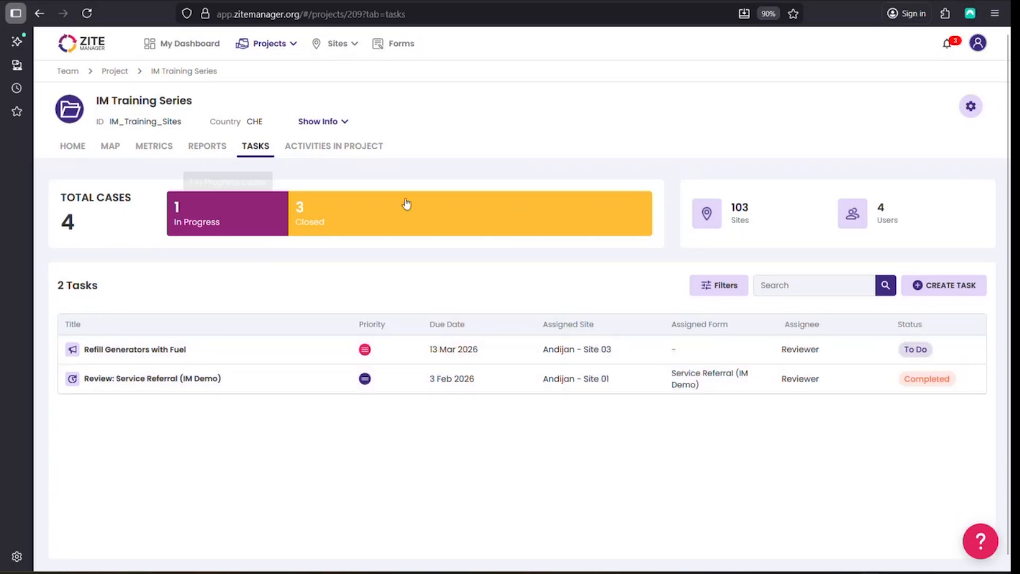
# Open Andijan - Site 01 from the project's site list and view the tasks assigned to that site
pyautogui.click(78, 154)
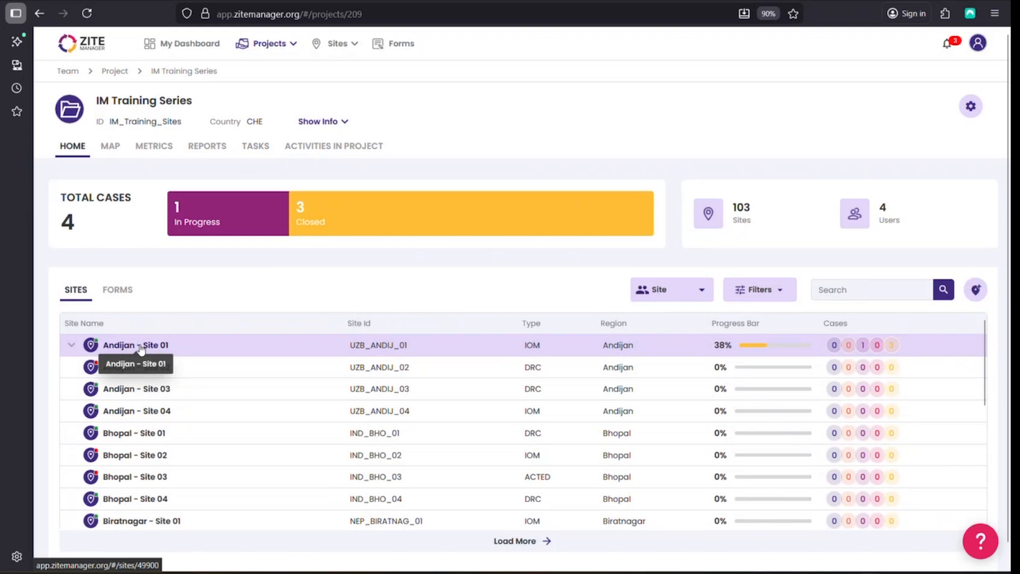
pyautogui.click(141, 346)
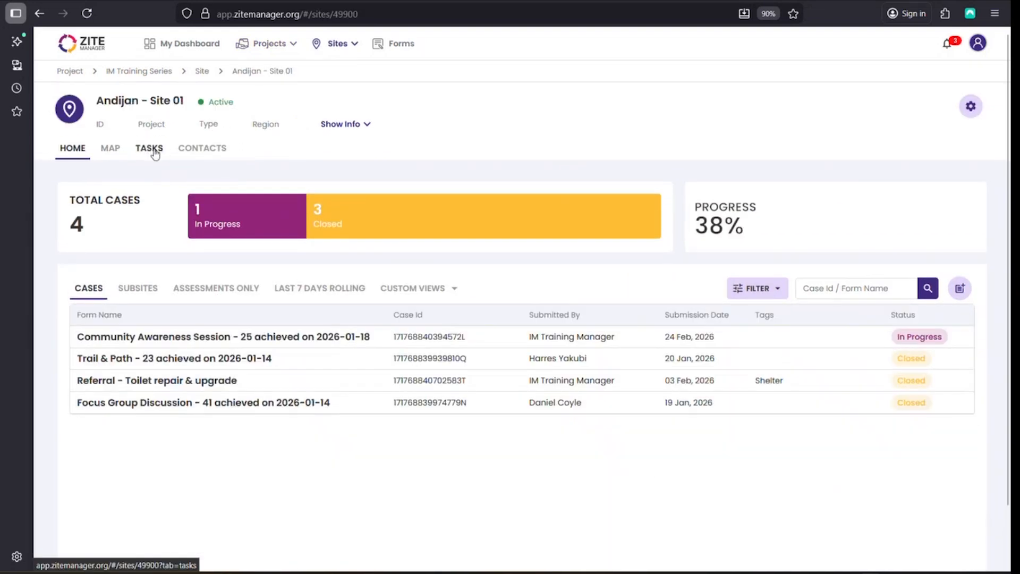
pyautogui.click(154, 151)
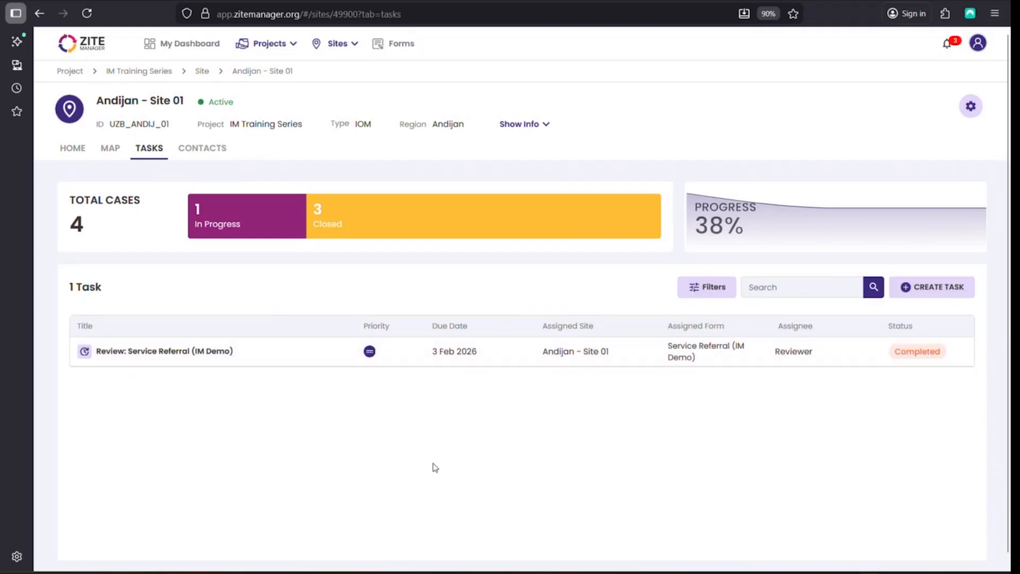
pyautogui.moveTo(383, 572)
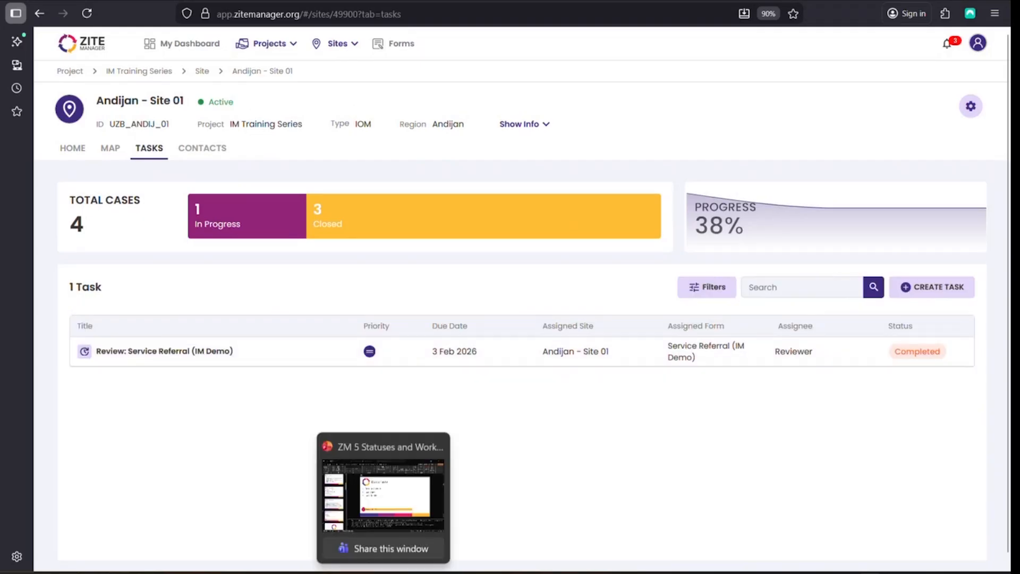
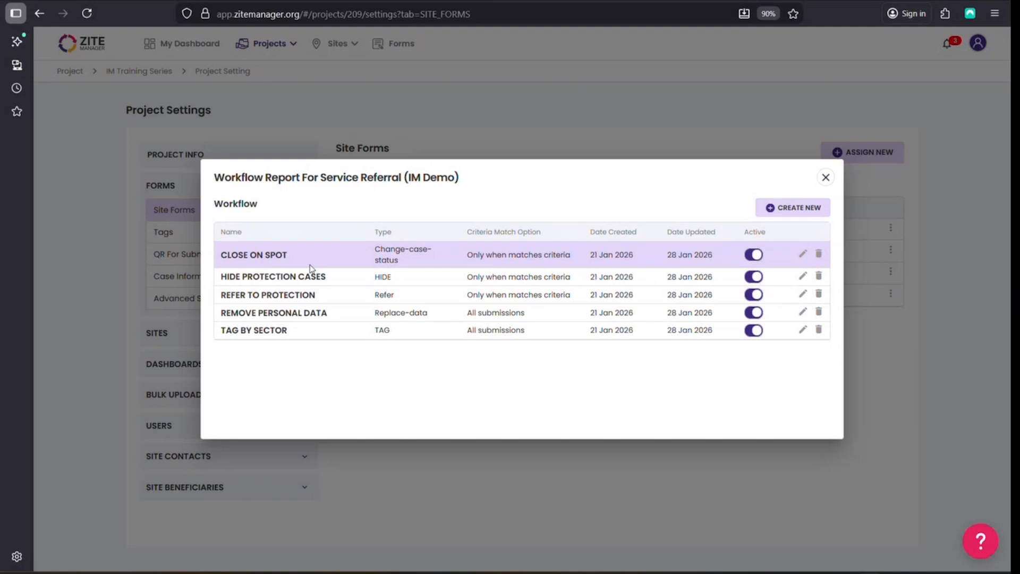
# Open the Close on spot workflow's criteria for editing and clear them by switching Apply to all Submissions on and off
pyautogui.click(801, 255)
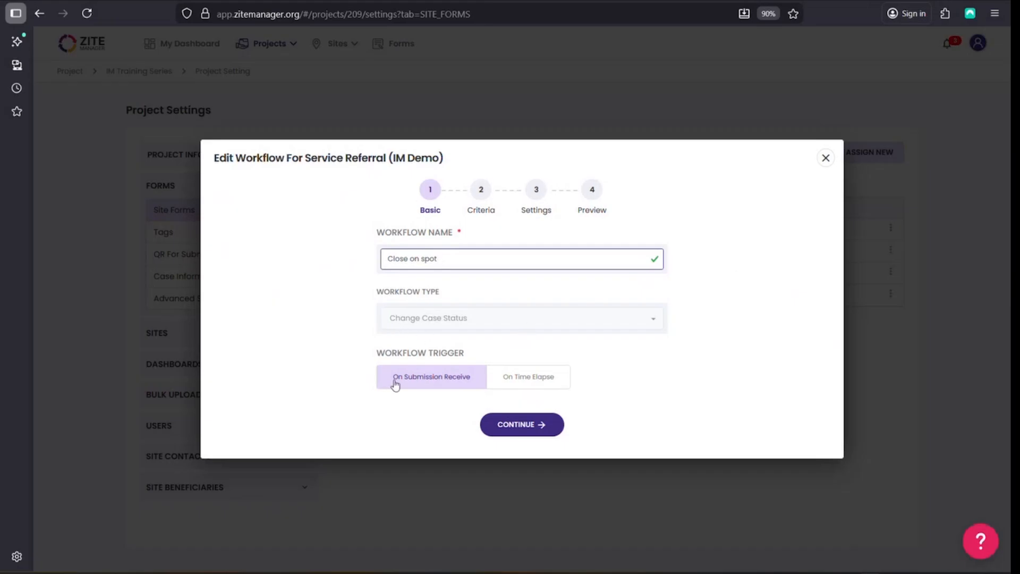
pyautogui.click(542, 432)
pyautogui.scroll(-5, 344, 277)
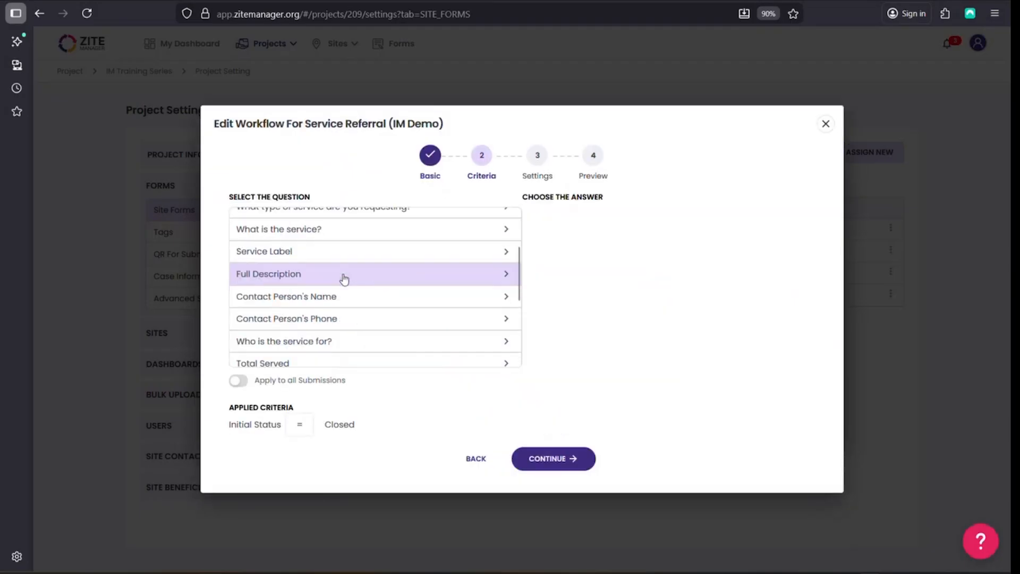
pyautogui.scroll(-3, 344, 277)
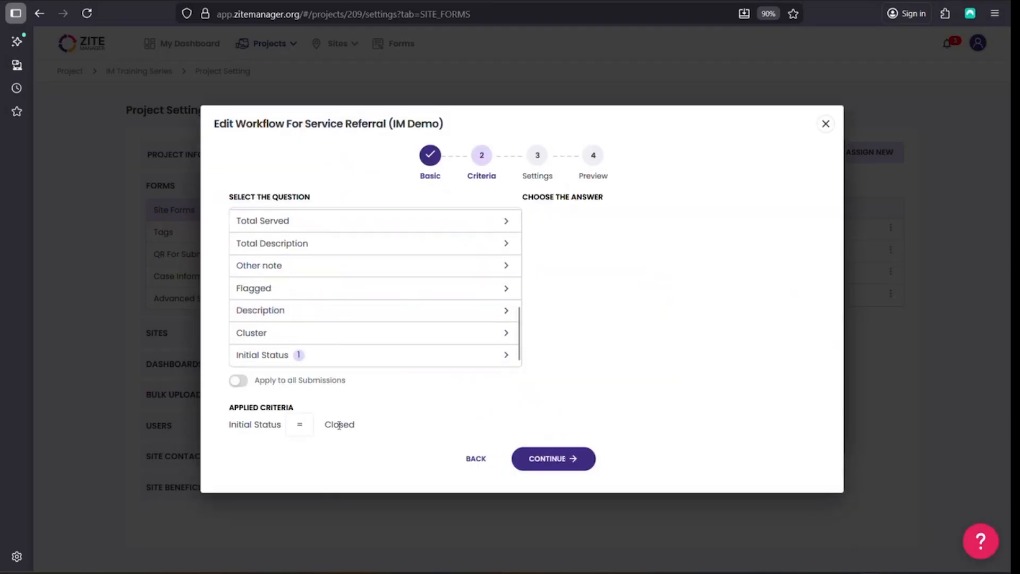
pyautogui.click(241, 384)
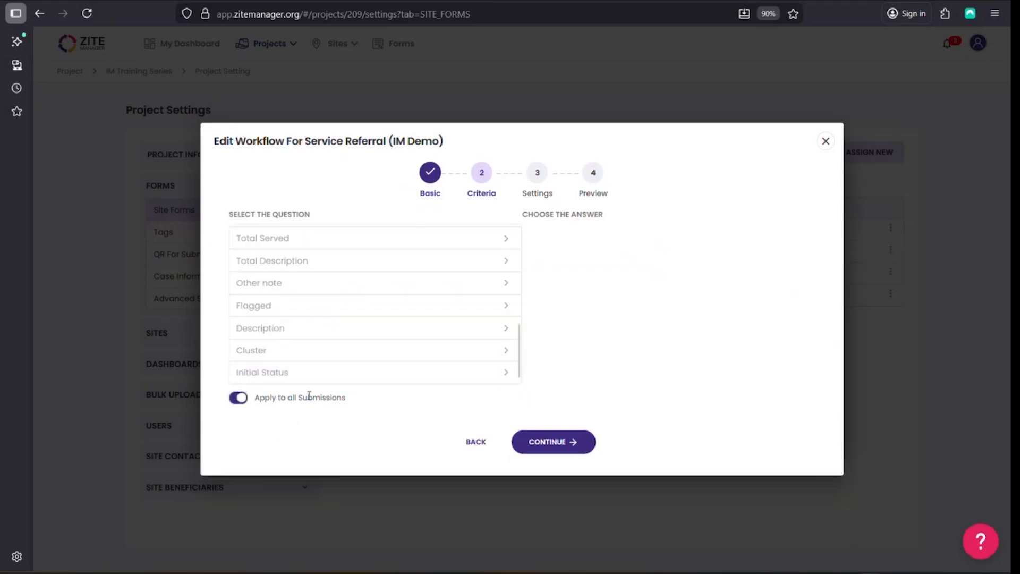
pyautogui.click(237, 397)
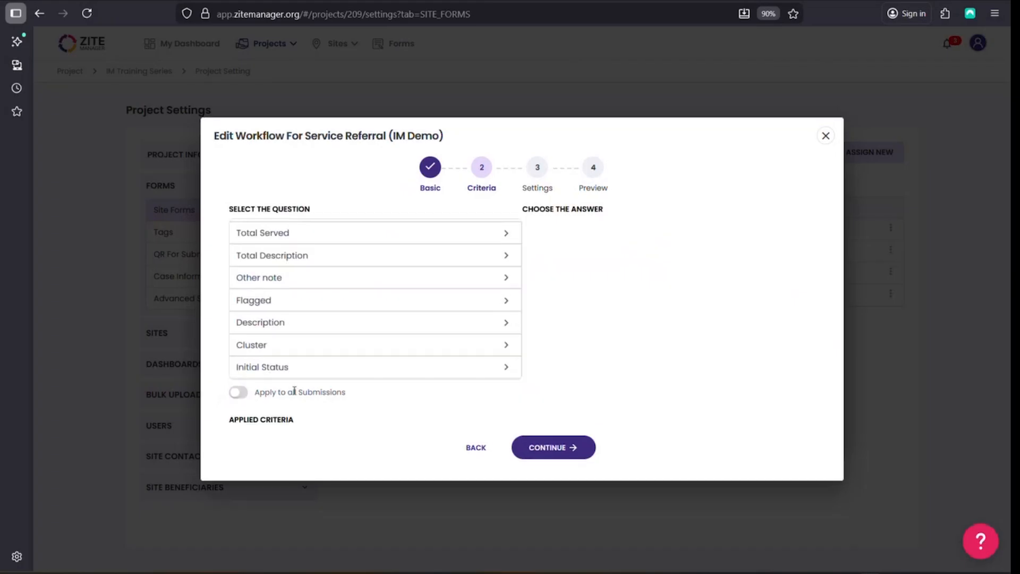
# Add the criterion Initial Status = Closed to the Close on spot workflow
pyautogui.click(296, 368)
pyautogui.click(651, 234)
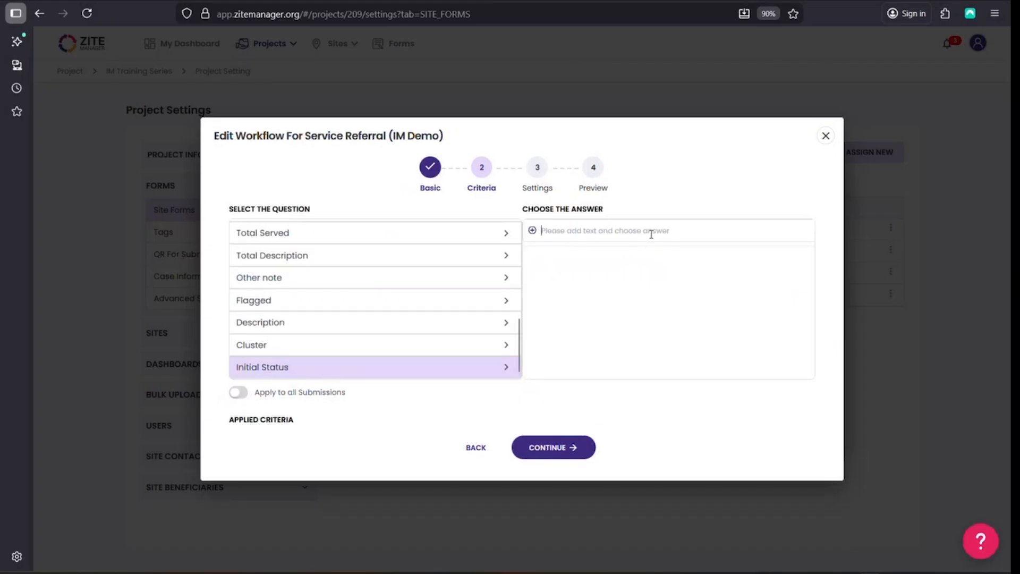
pyautogui.write('Closed')
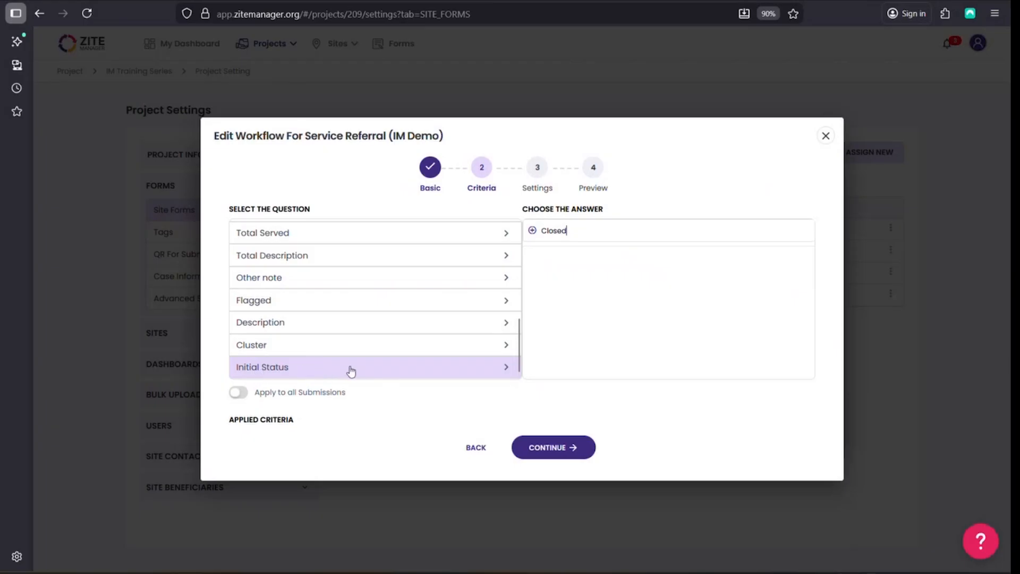
pyautogui.click(533, 230)
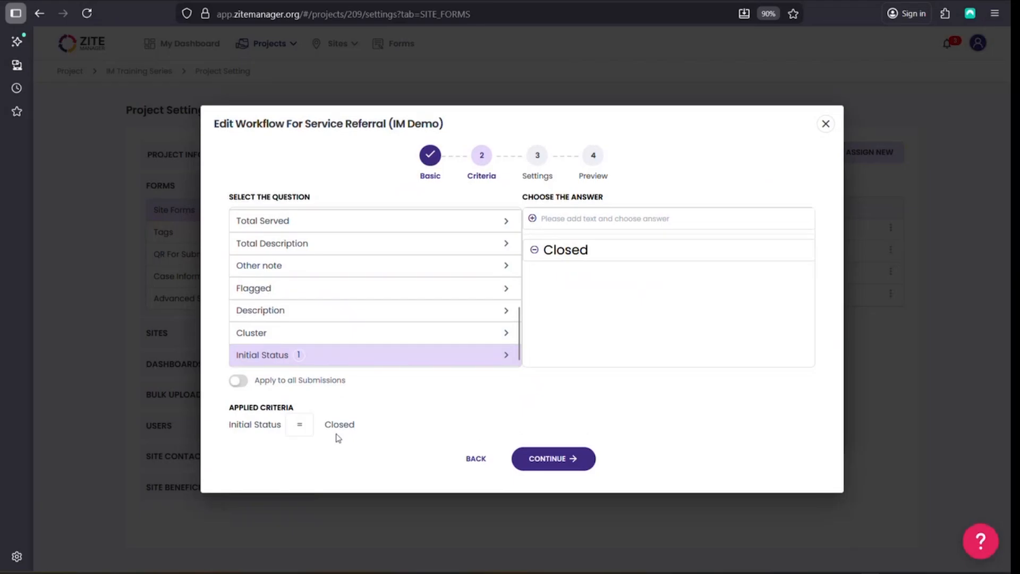
pyautogui.moveTo(325, 430); pyautogui.dragTo(366, 428)
pyautogui.click(326, 428)
# Review the workflow's case status settings, keep them as they are, save the workflow and close the workflow list
pyautogui.click(564, 461)
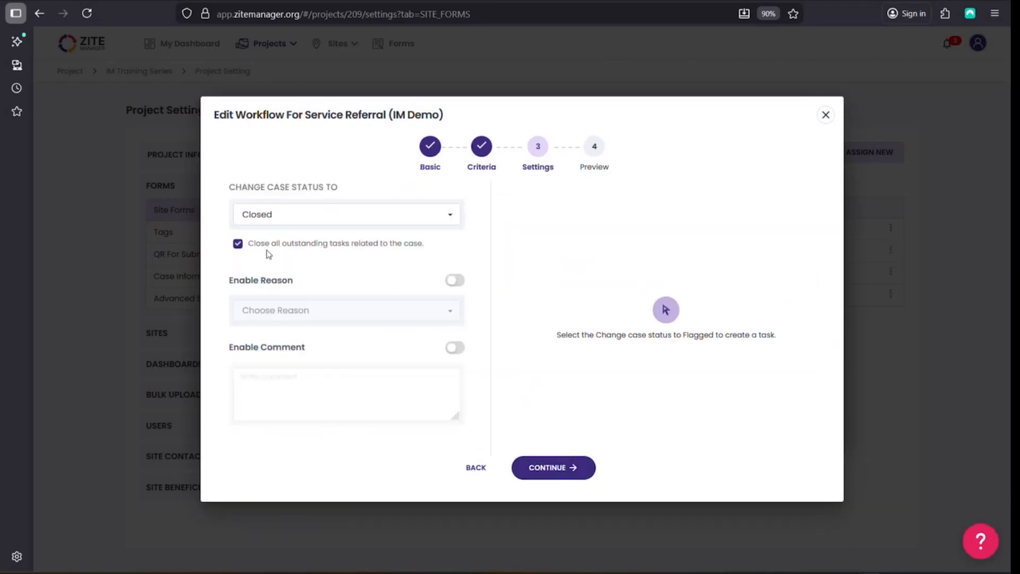
pyautogui.moveTo(254, 244); pyautogui.dragTo(424, 243)
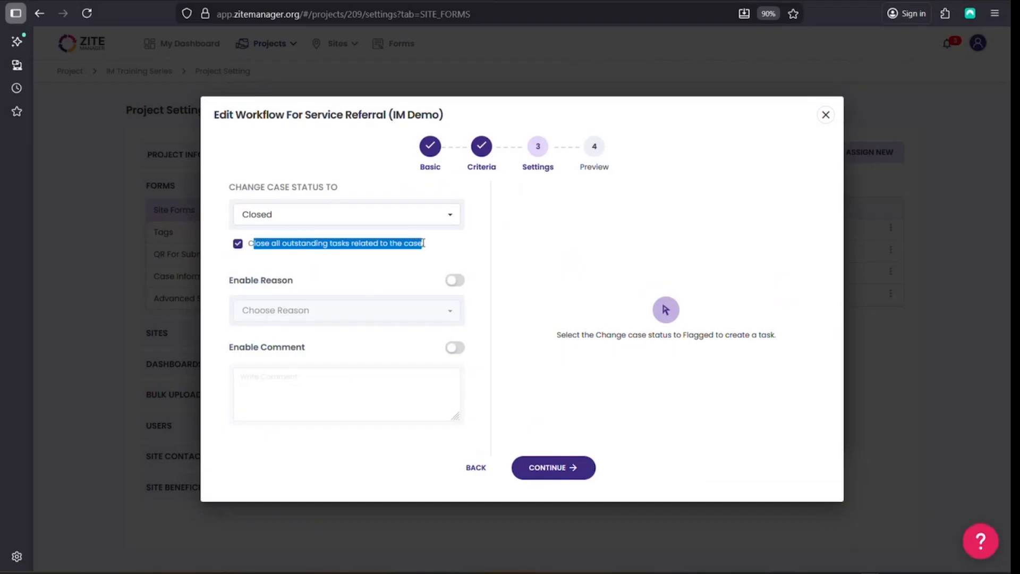
pyautogui.click(695, 402)
pyautogui.click(552, 472)
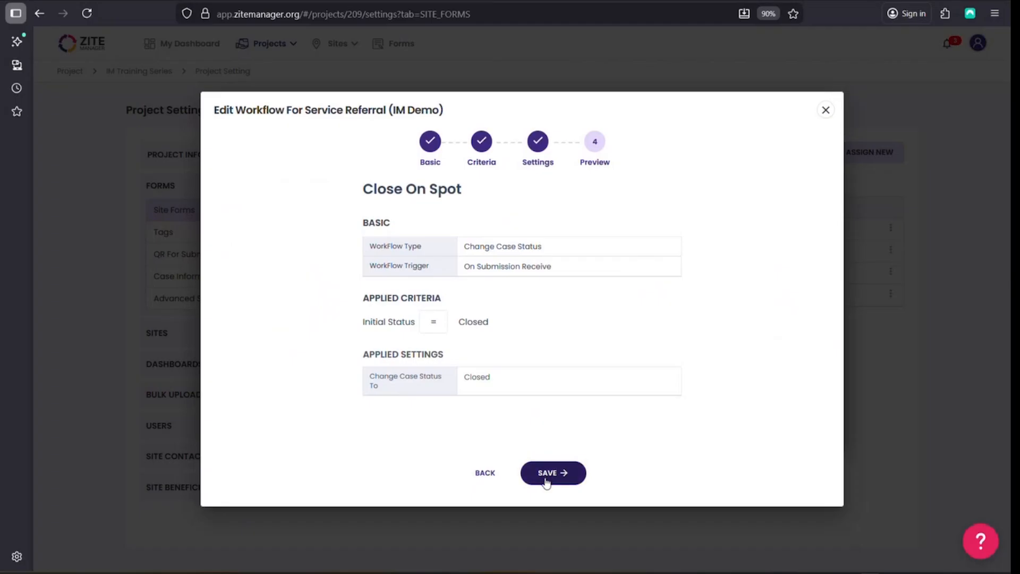
pyautogui.click(547, 481)
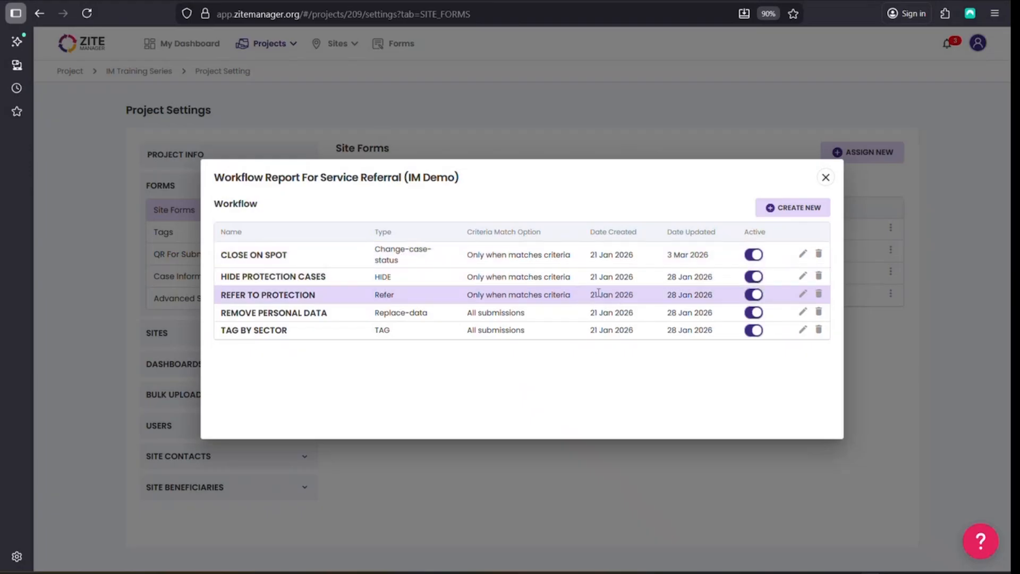
pyautogui.click(826, 177)
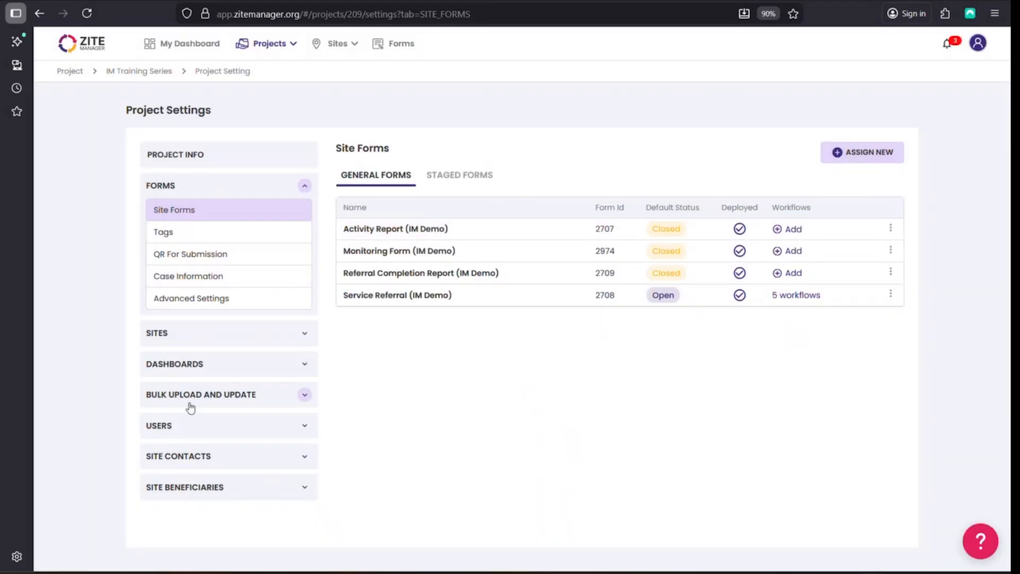
# Add a focal area with the ID MHPSS and the name MHPSS to the project's user settings
pyautogui.click(184, 428)
pyautogui.scroll(-1, 213, 450)
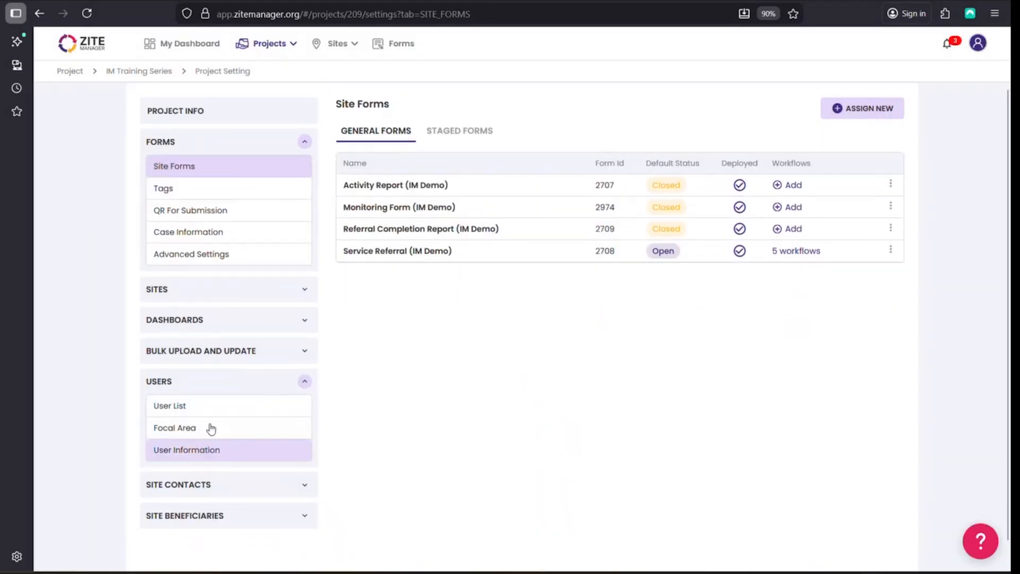
pyautogui.click(209, 428)
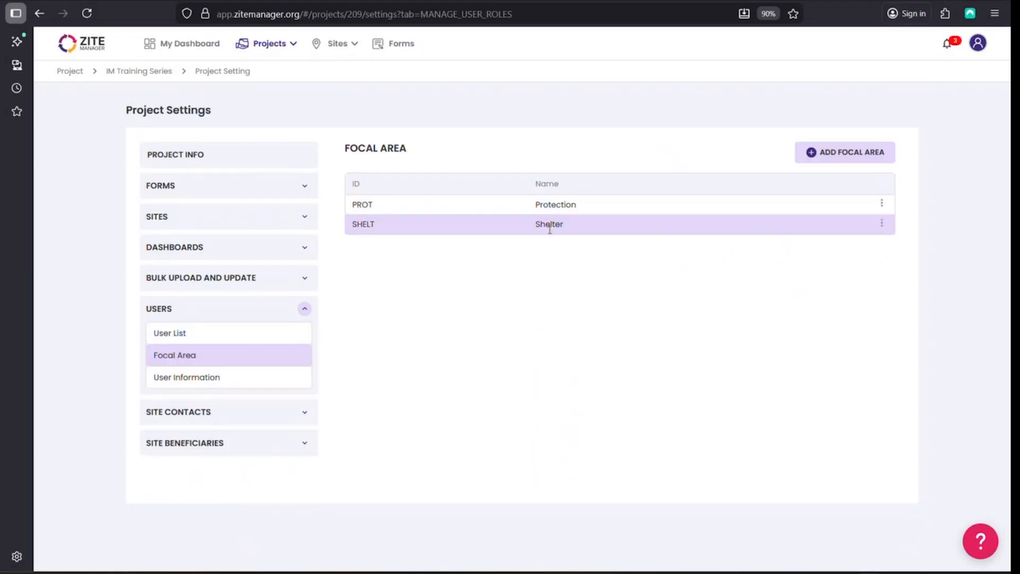
pyautogui.click(811, 152)
pyautogui.click(350, 279)
pyautogui.write('MHPSS')
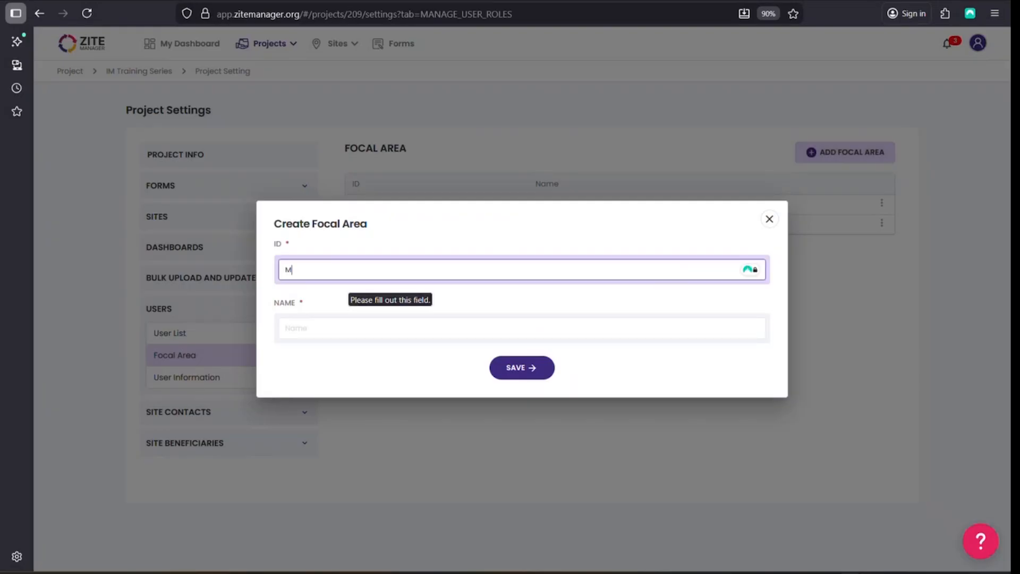
pyautogui.click(323, 326)
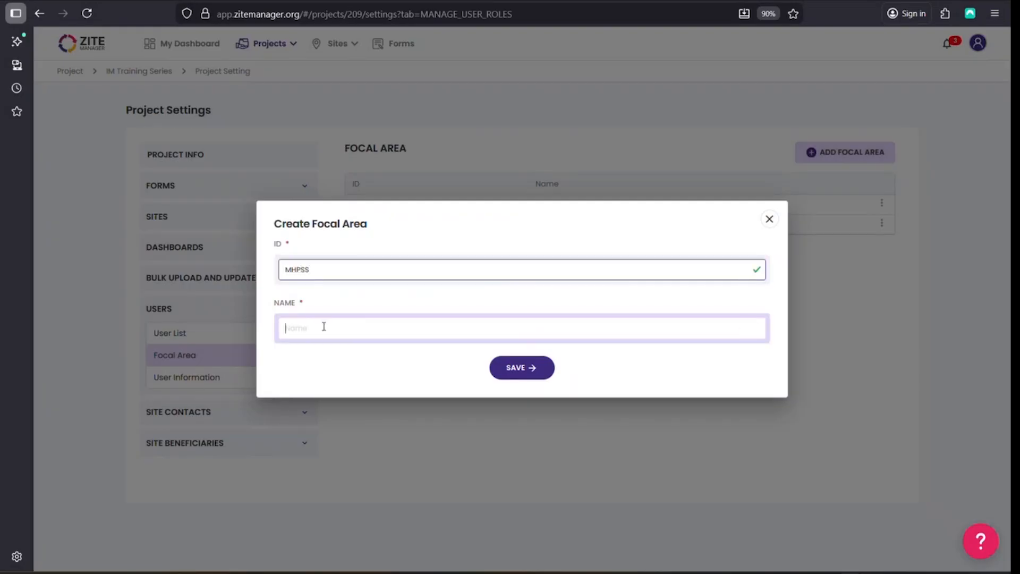
pyautogui.write('MHPSS')
pyautogui.click(517, 369)
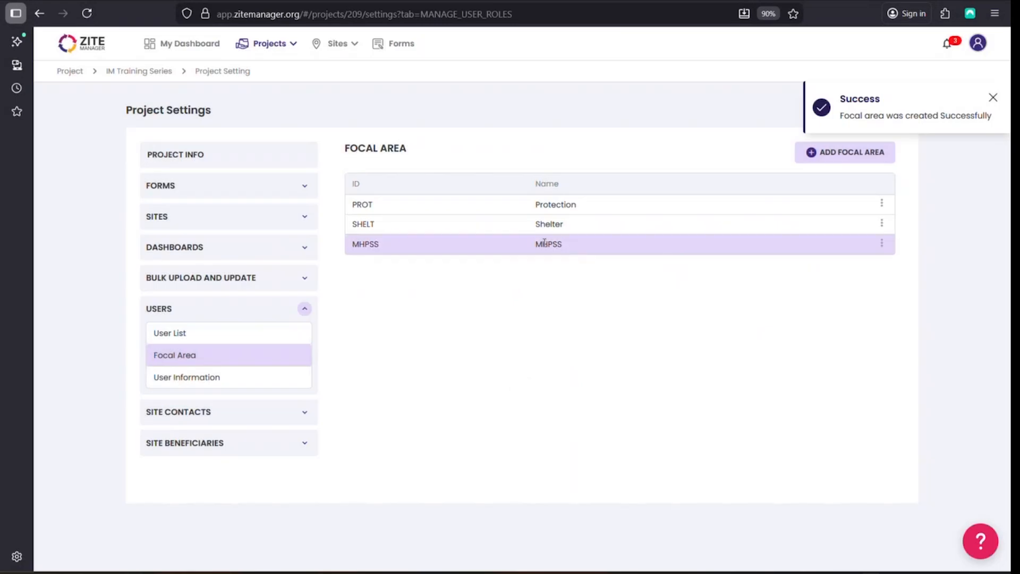
pyautogui.moveTo(564, 244); pyautogui.dragTo(344, 251)
pyautogui.click(344, 252)
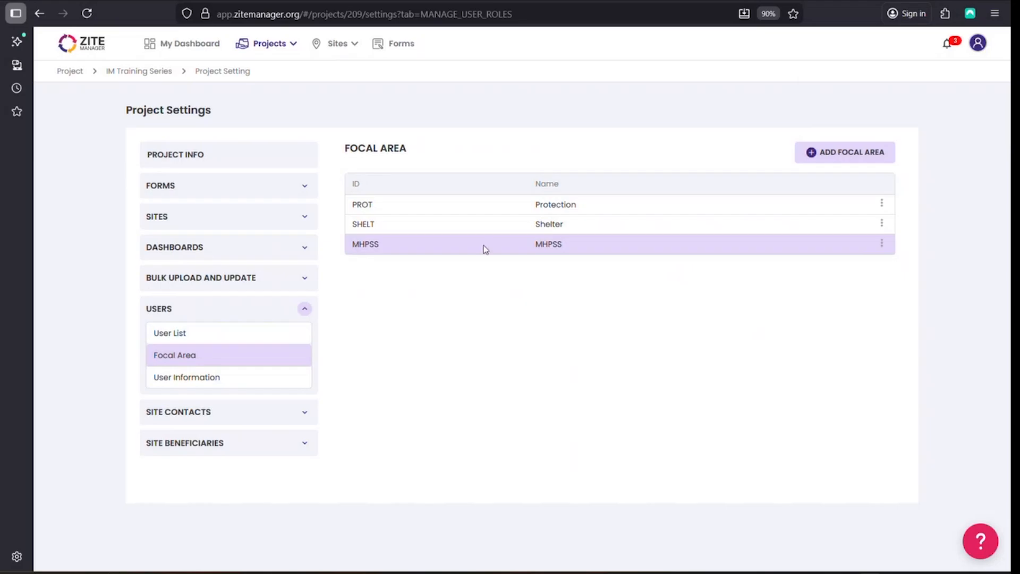
# Start a new Refer workflow for the Service Referral (IM Demo) form and name it REFER to MHPSS
pyautogui.click(195, 189)
pyautogui.click(181, 212)
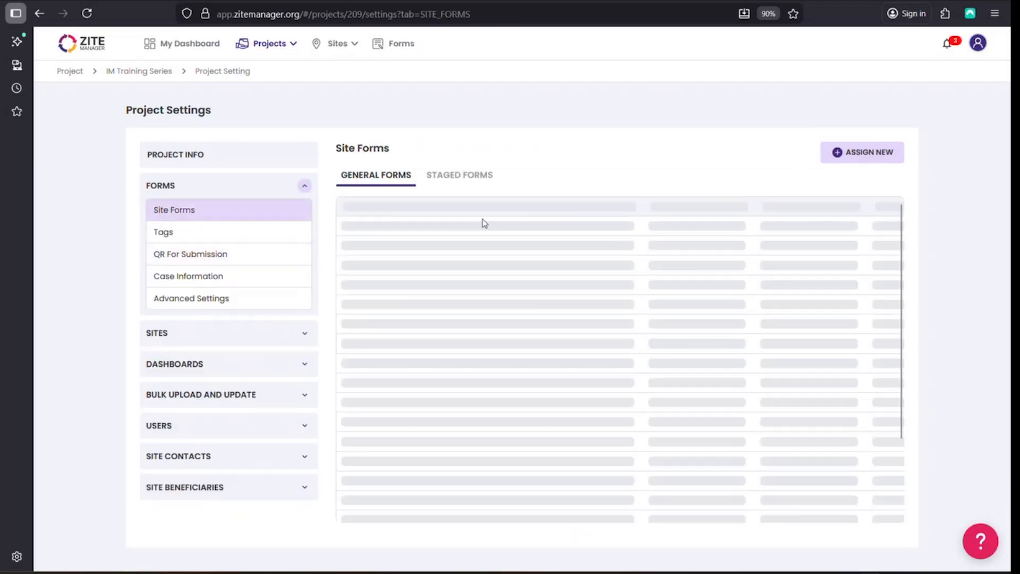
pyautogui.click(809, 296)
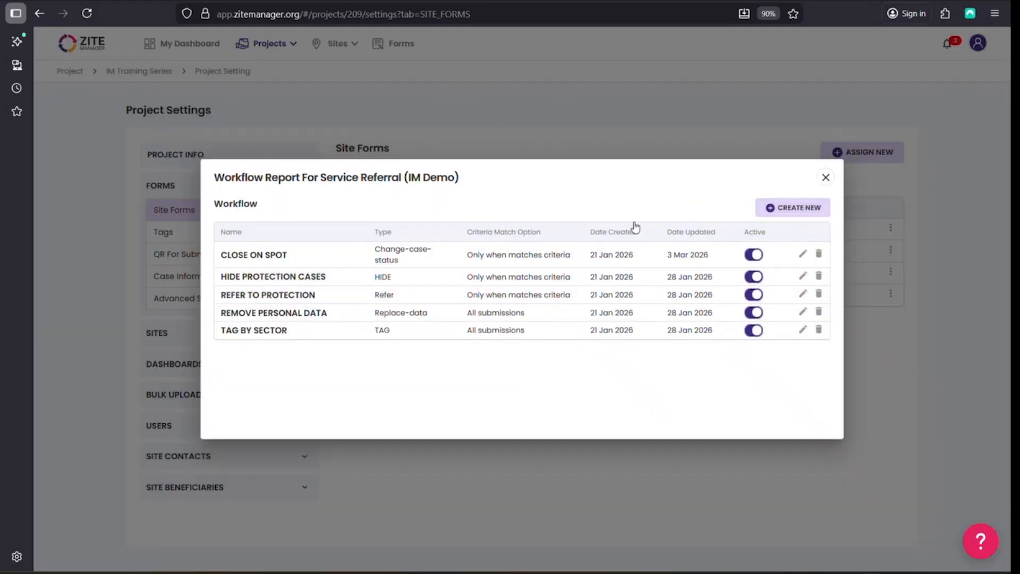
pyautogui.click(792, 208)
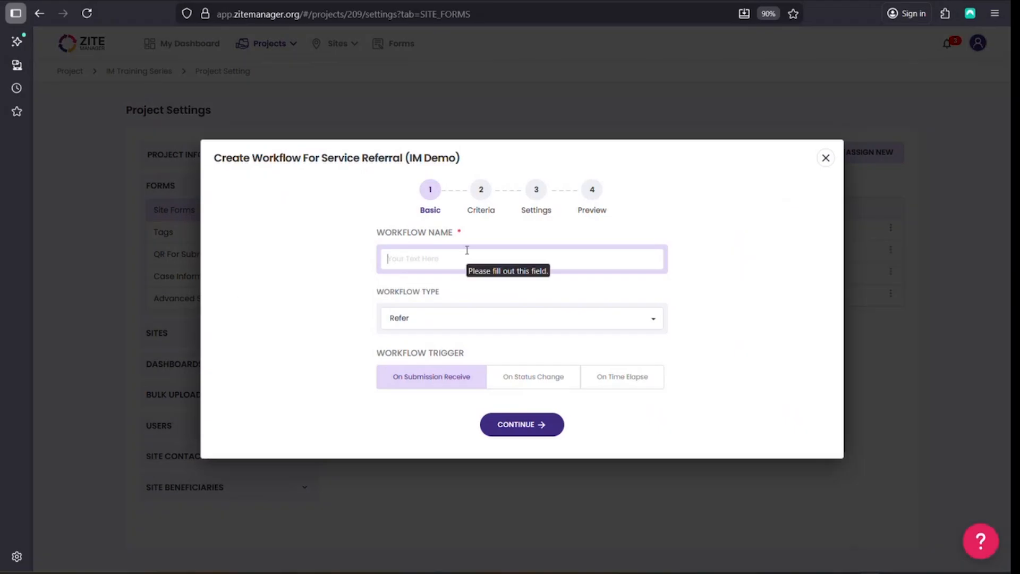
pyautogui.write('REFER to ')
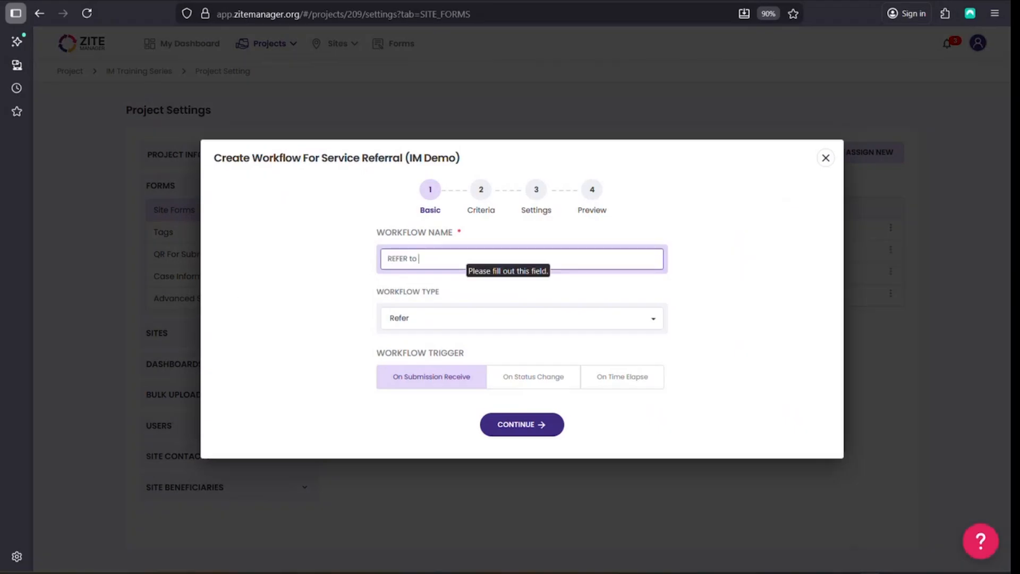
pyautogui.write('MHPSS')
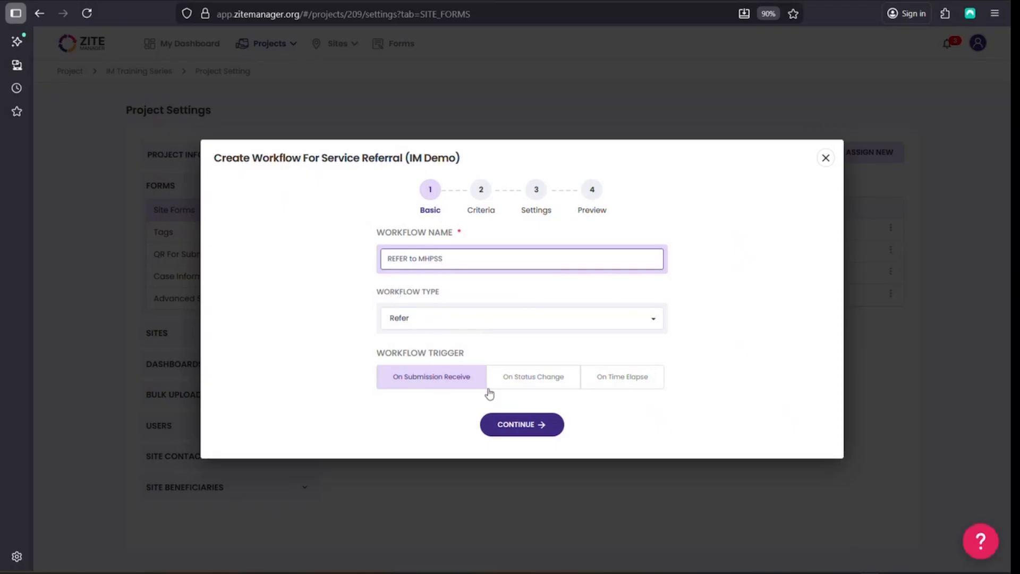
# Add the criterion Cluster = MHPSS to the REFER to MHPSS workflow and proceed to its settings
pyautogui.click(515, 426)
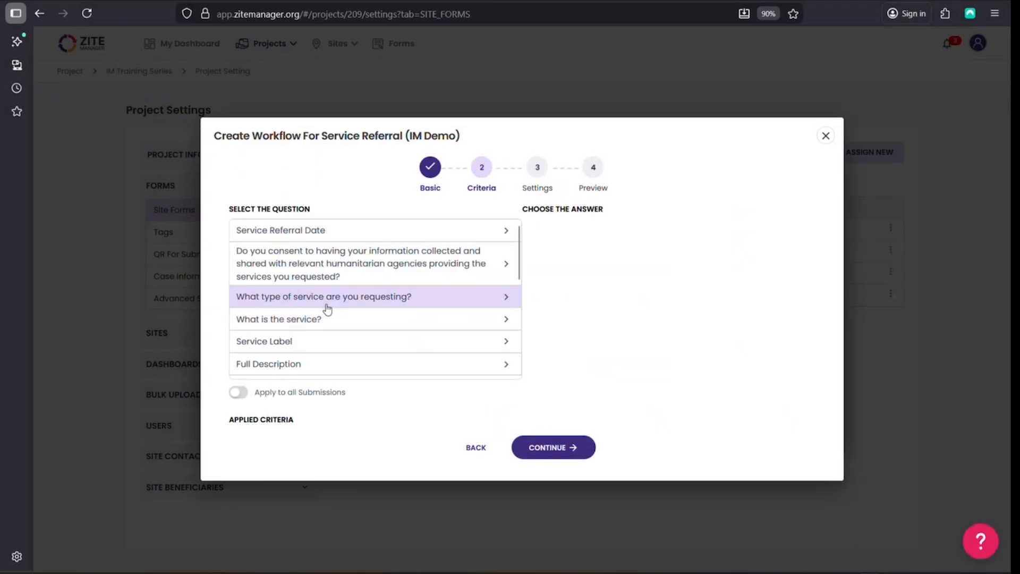
pyautogui.scroll(-5, 326, 307)
pyautogui.click(303, 345)
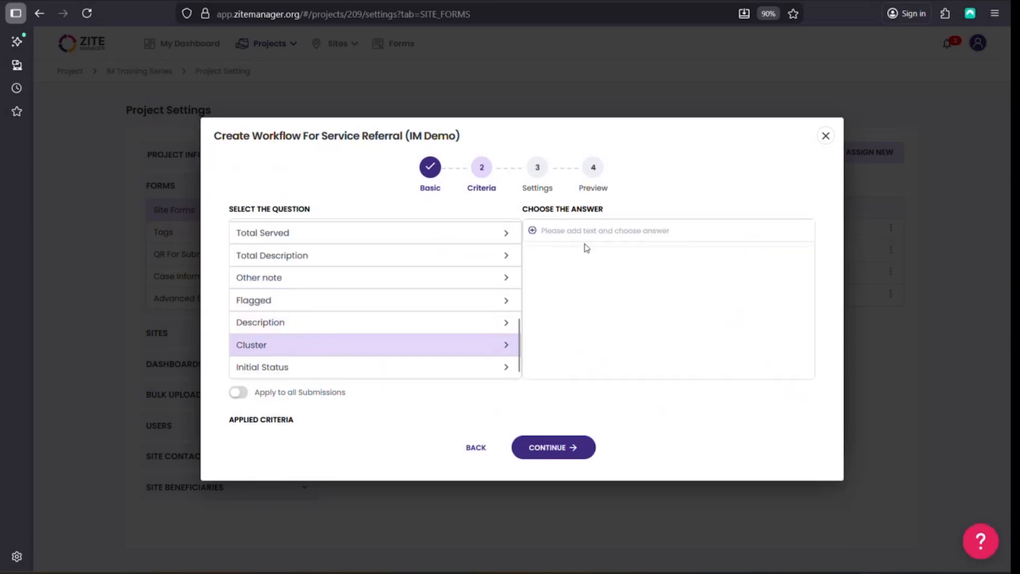
pyautogui.click(571, 229)
pyautogui.write('MHP')
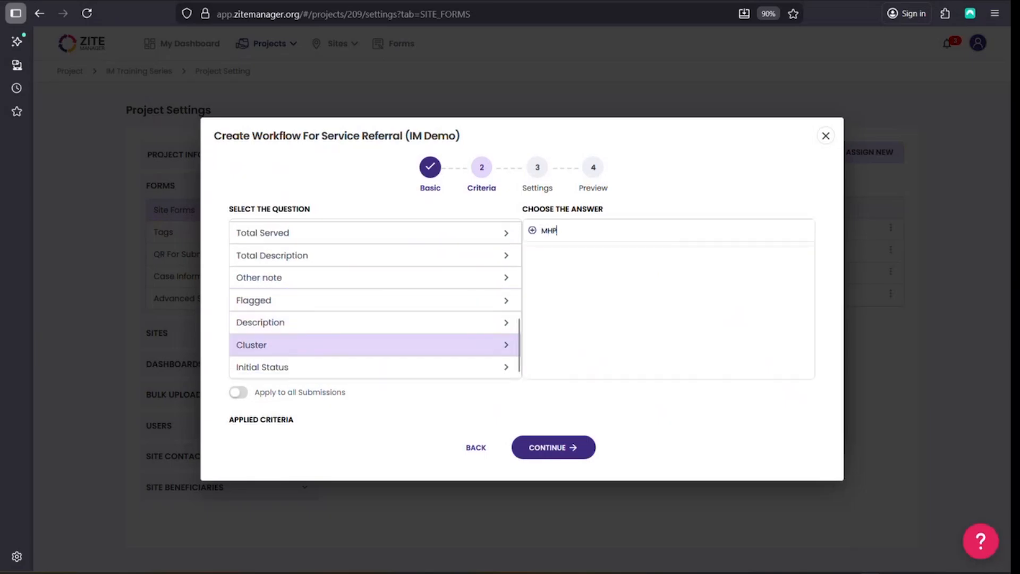
pyautogui.write('SS')
pyautogui.click(532, 230)
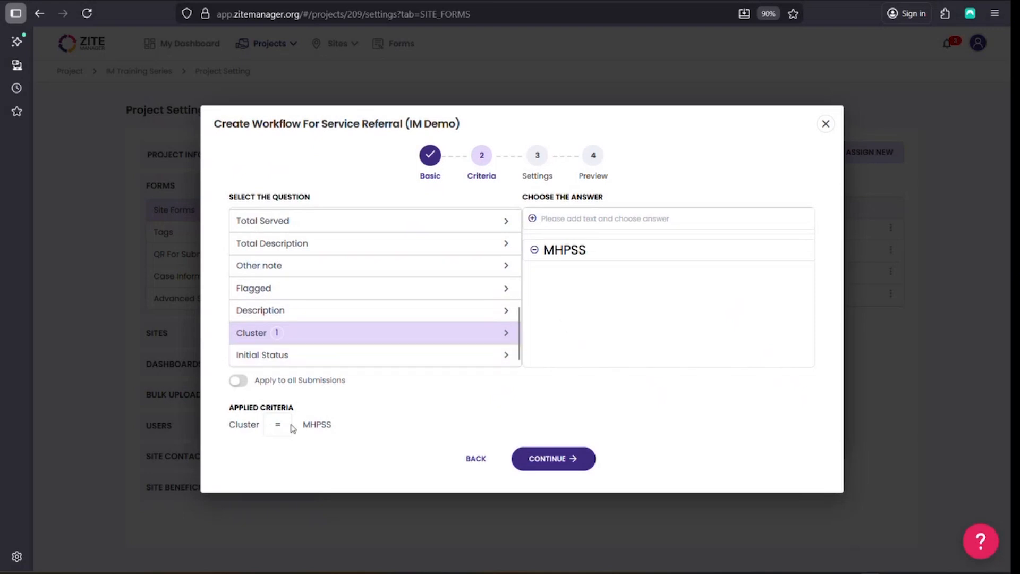
pyautogui.click(569, 461)
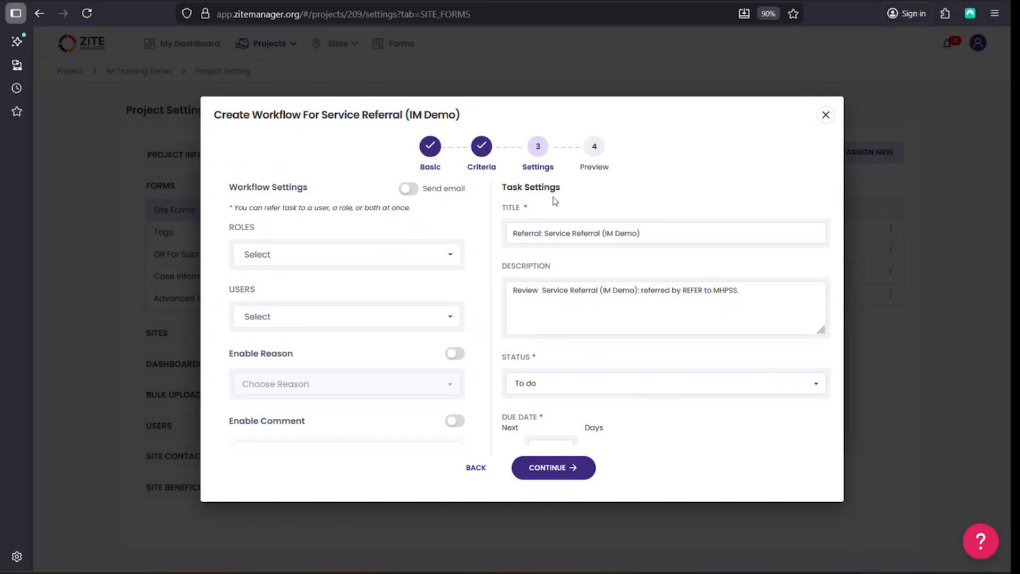
# Title the task "Referral: MHPSS Referral" and replace its description with "Please advise onw hether the program can support this person."
pyautogui.scroll(-1, 555, 252)
pyautogui.scroll(-2, 576, 337)
pyautogui.scroll(3, 546, 264)
pyautogui.moveTo(663, 233); pyautogui.dragTo(544, 234)
pyautogui.write('MHPSS Referra')
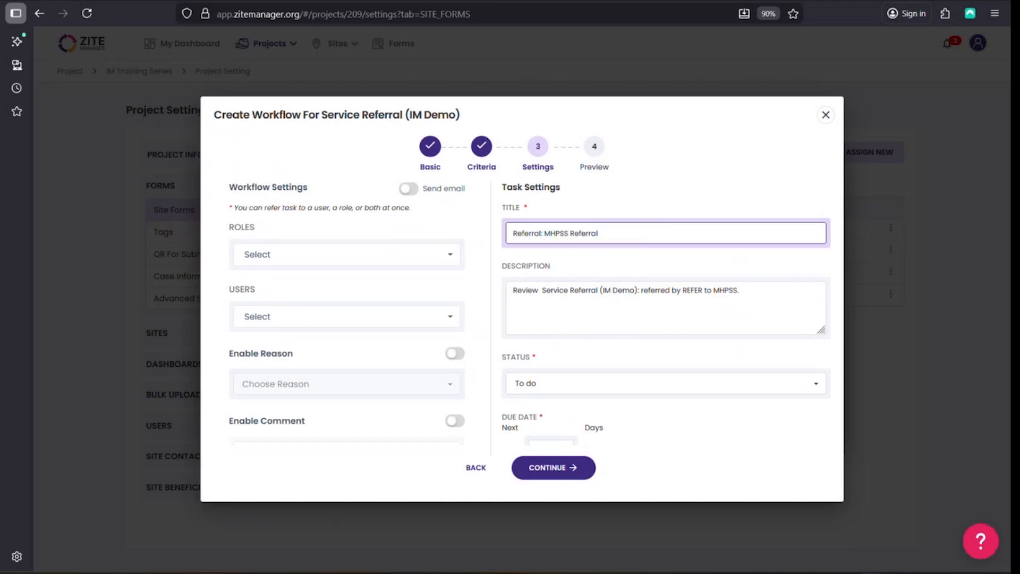
pyautogui.moveTo(743, 296); pyautogui.dragTo(331, 264)
pyautogui.write('Please a')
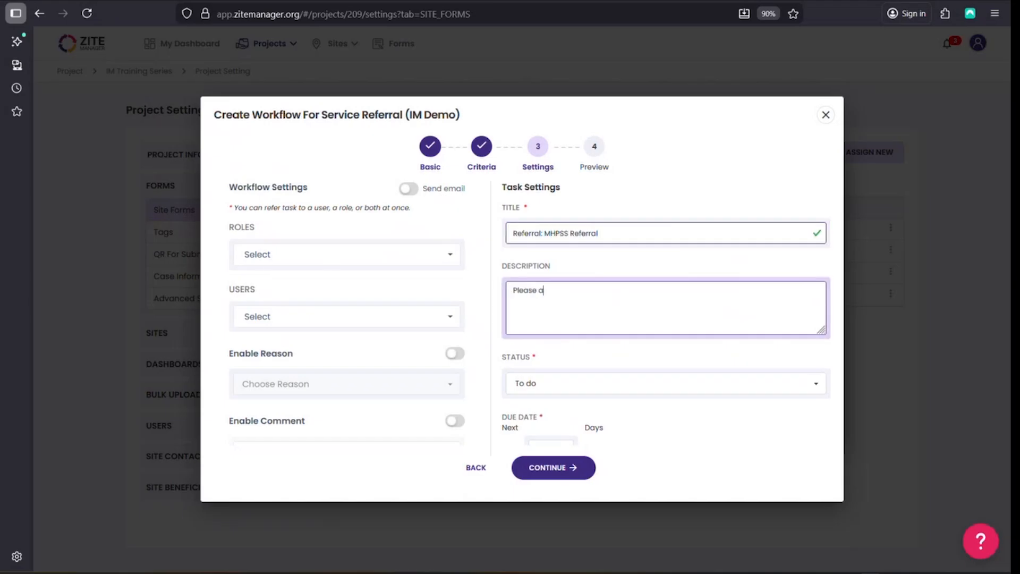
pyautogui.write('dvise onw hether the program can suppor')
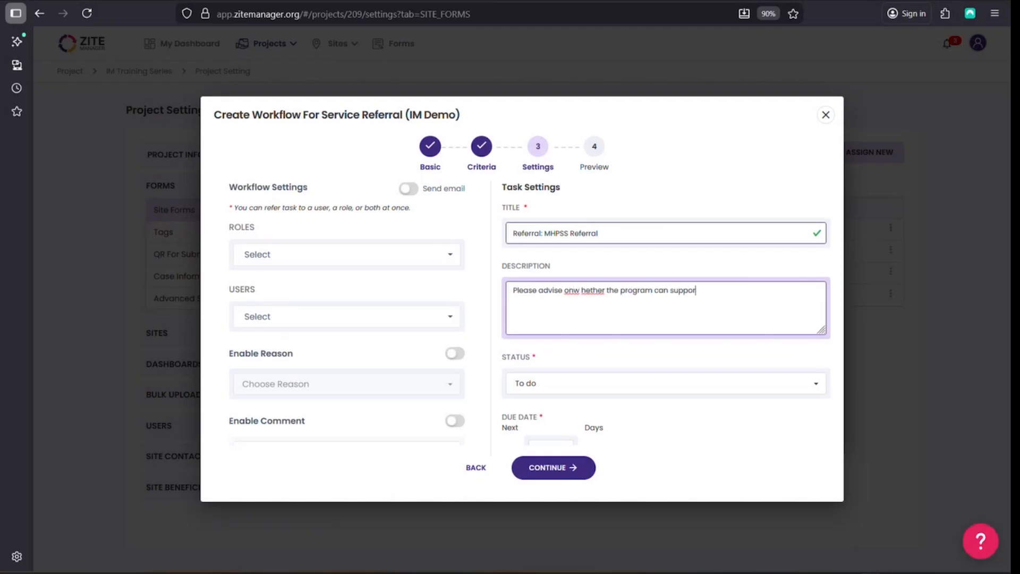
pyautogui.write('t this person.')
# Set the referral task's due date to the next 7 days
pyautogui.scroll(-2, 530, 381)
pyautogui.click(538, 383)
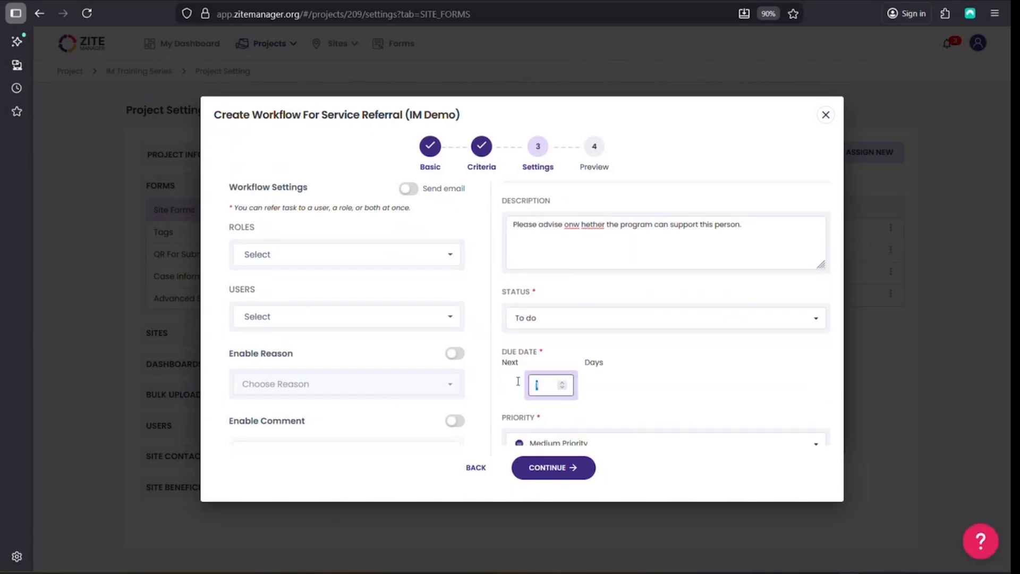
pyautogui.write('7')
pyautogui.scroll(-1, 643, 383)
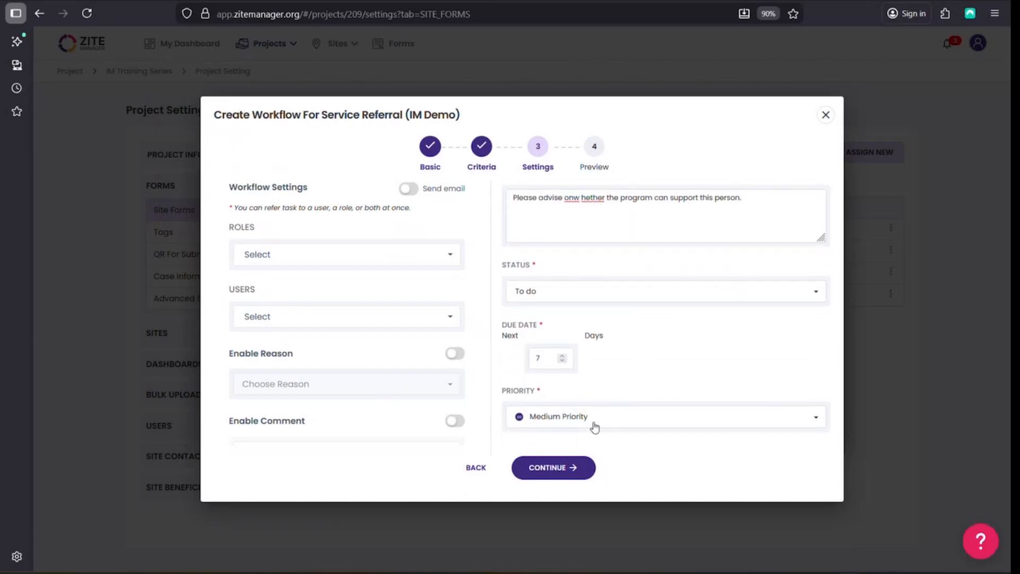
# Assign the referral to the MHPSS role and enable sending an email
pyautogui.click(327, 268)
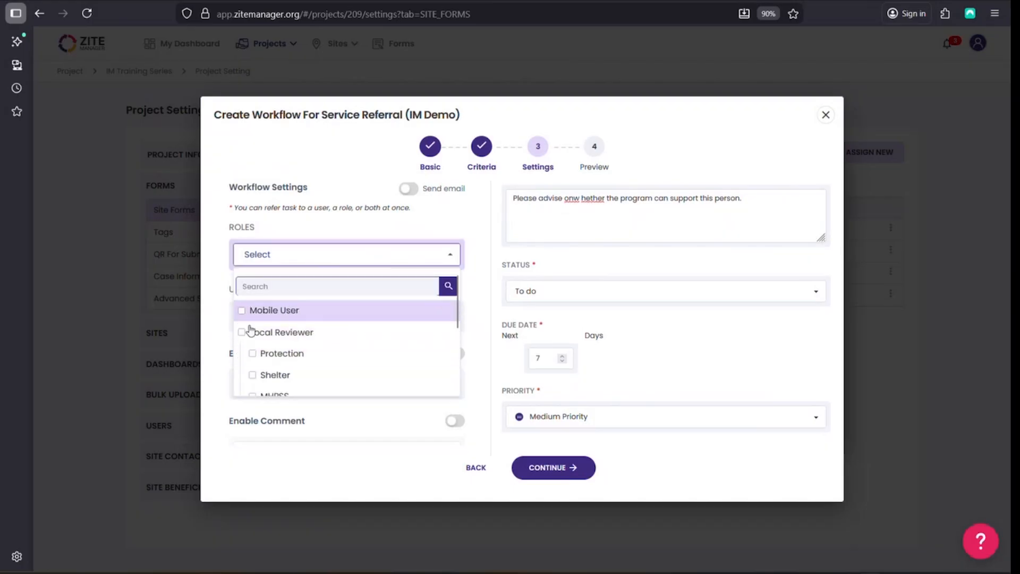
pyautogui.scroll(-2, 250, 333)
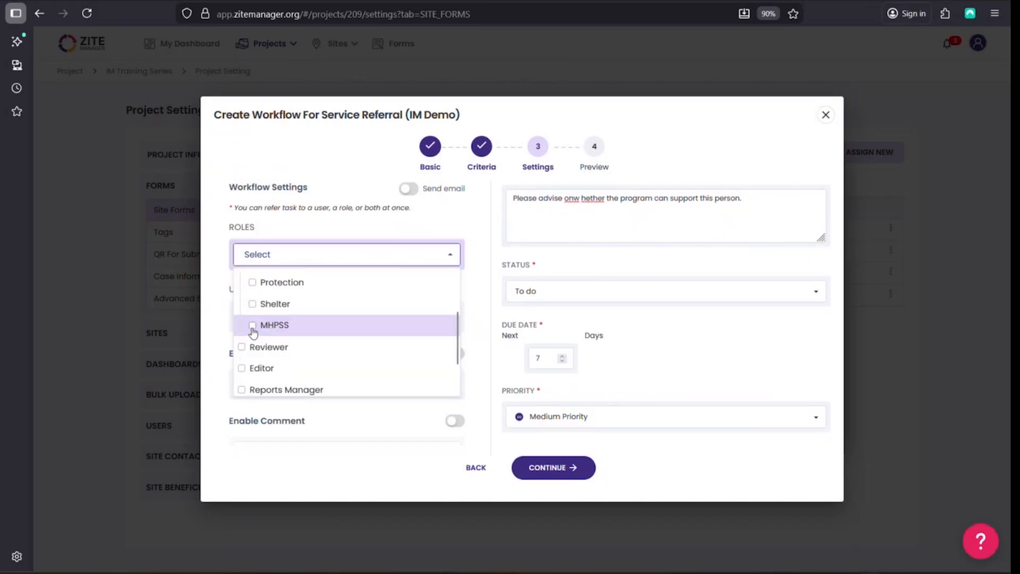
pyautogui.click(253, 326)
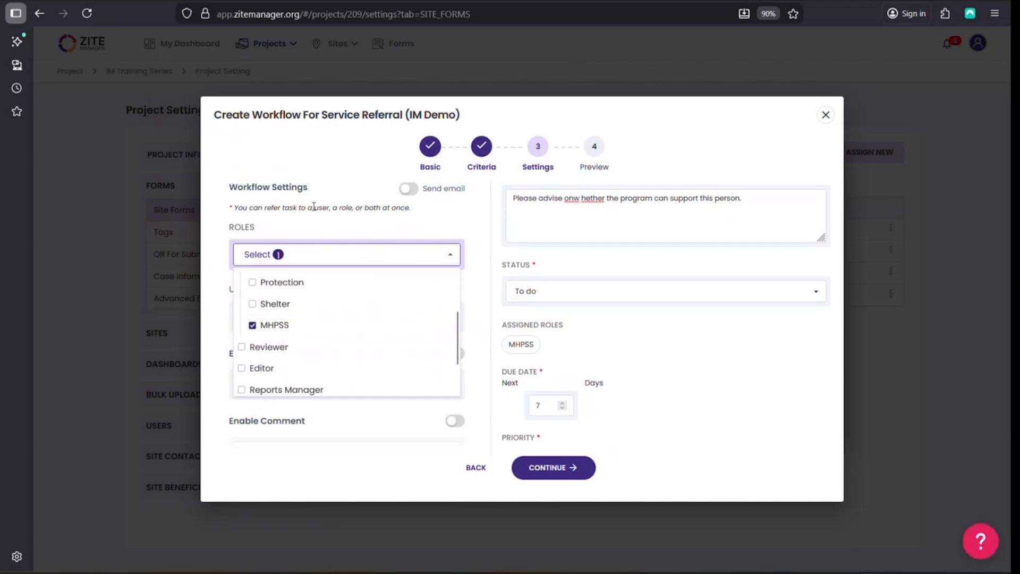
pyautogui.click(368, 218)
pyautogui.click(409, 191)
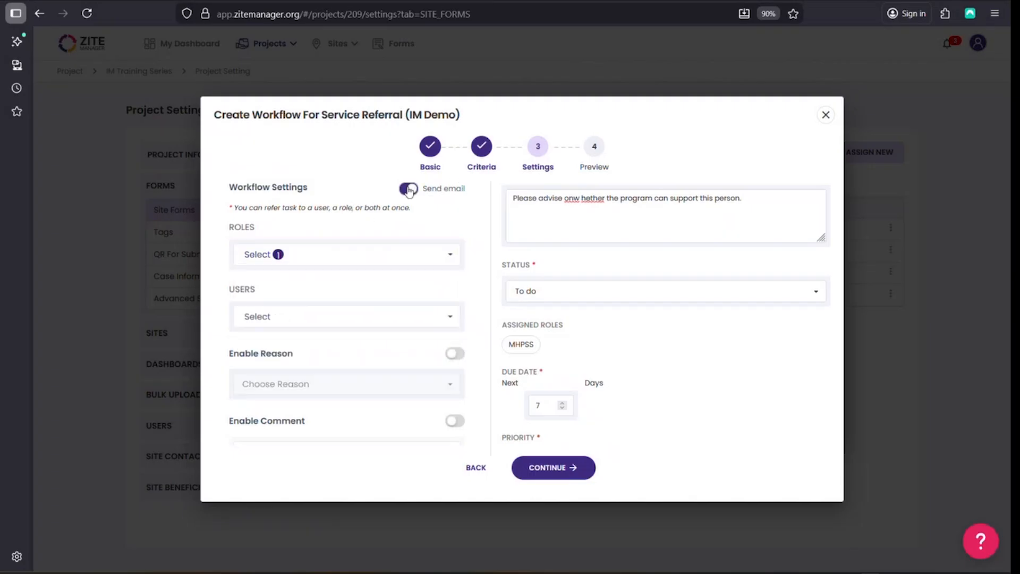
# Leave the reason and comment options off and create the REFER to MHPSS workflow
pyautogui.scroll(-2, 415, 228)
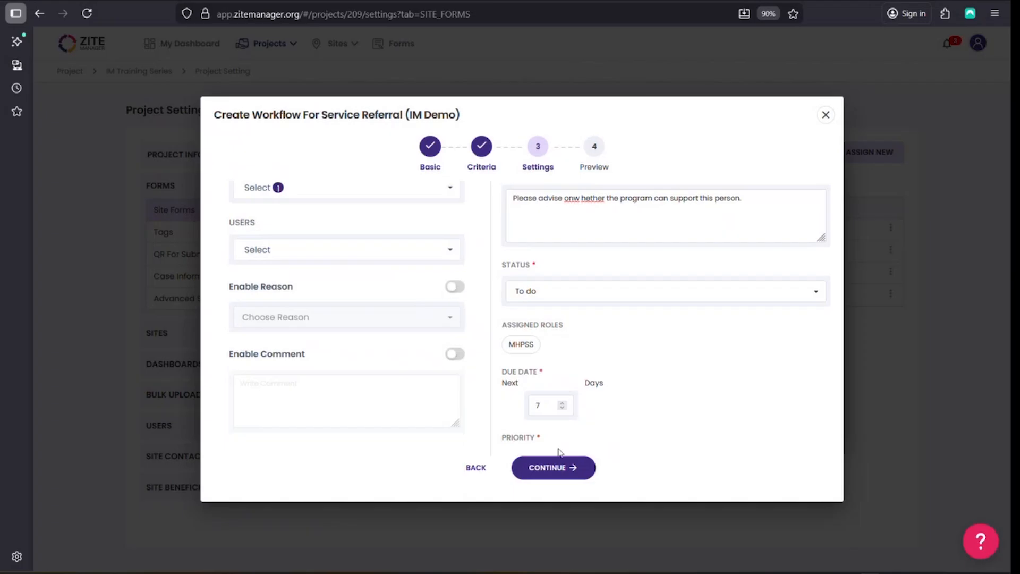
pyautogui.scroll(-1, 585, 404)
pyautogui.click(550, 474)
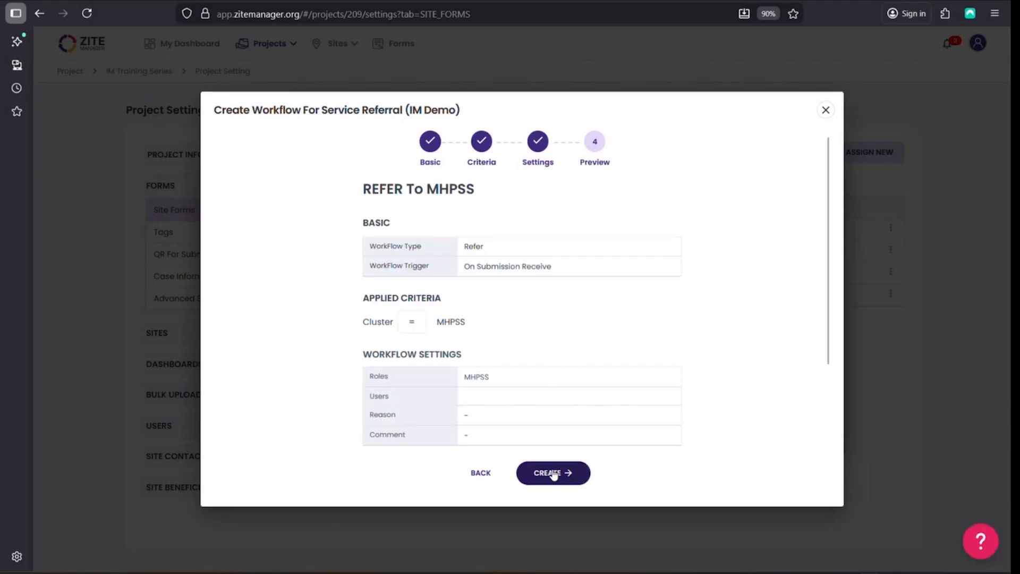
pyautogui.click(556, 479)
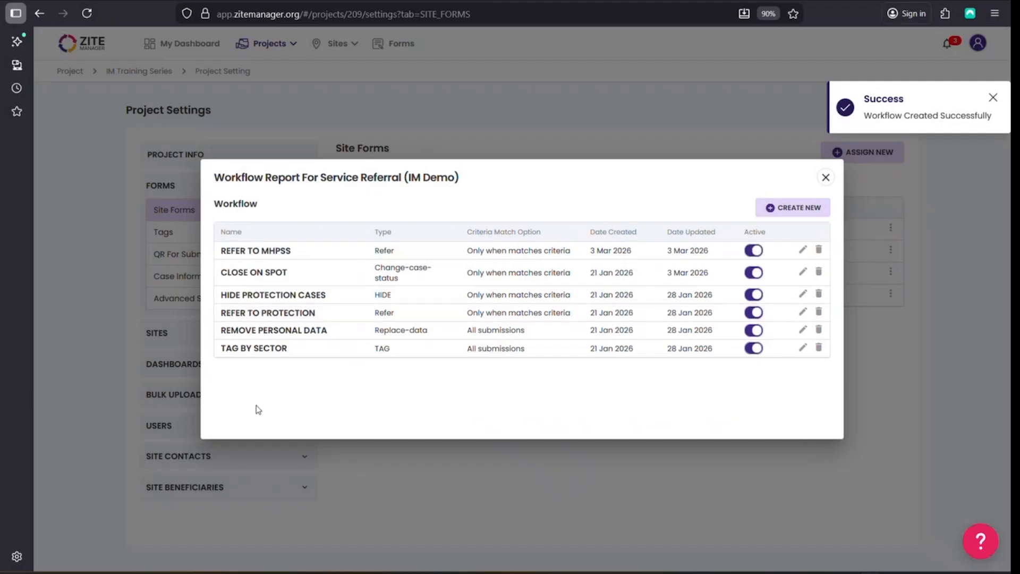
# Reload the project settings, open the Remove personal data workflow of Service Referral (IM Demo) for editing and review its basic settings
pyautogui.click(87, 14)
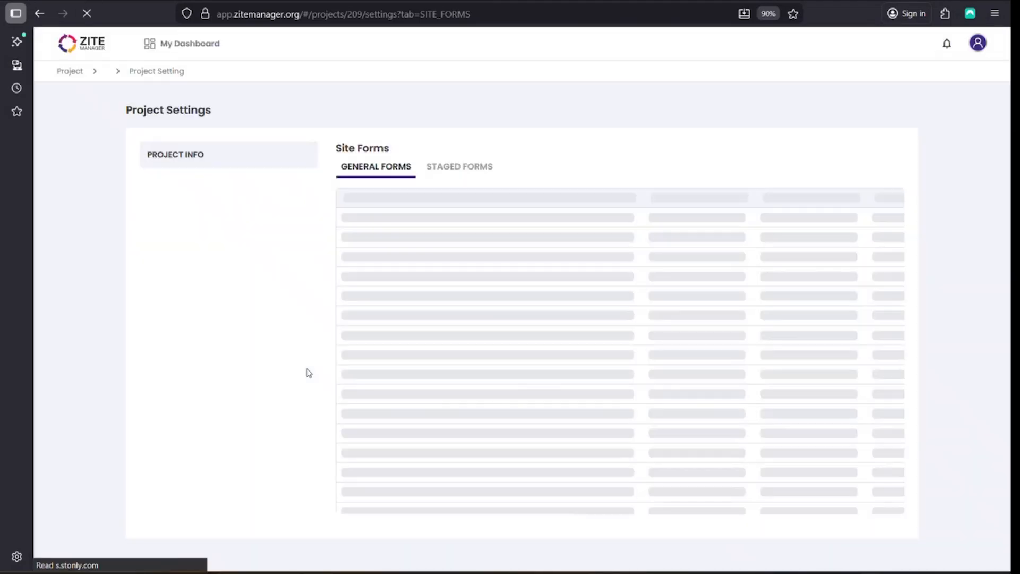
pyautogui.click(782, 297)
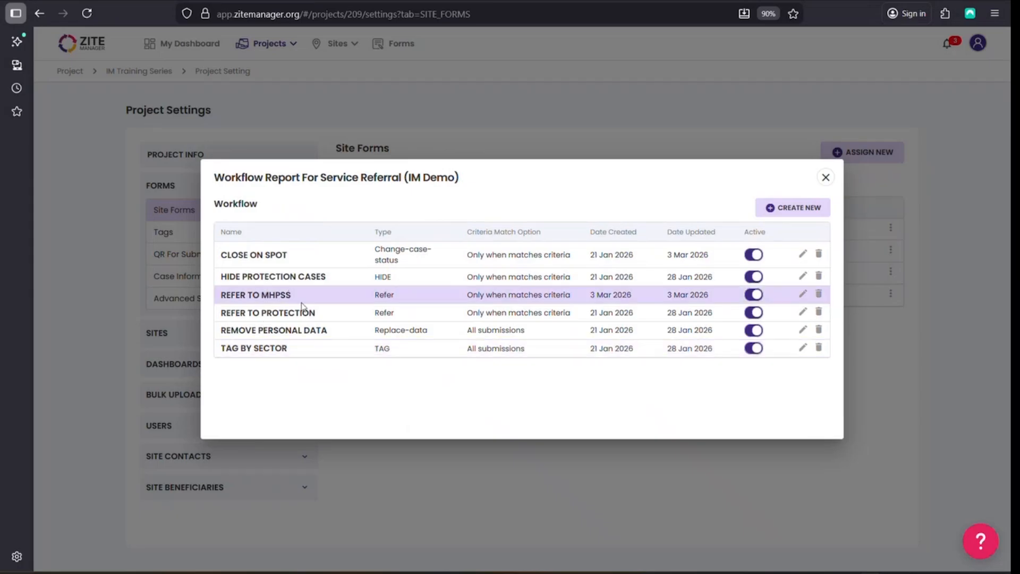
pyautogui.click(803, 331)
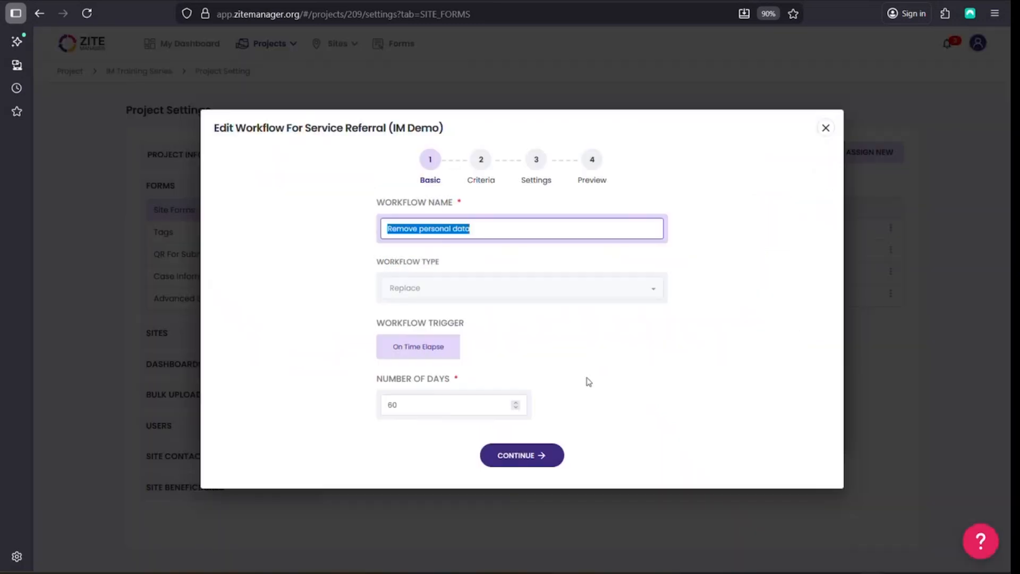
pyautogui.click(402, 231)
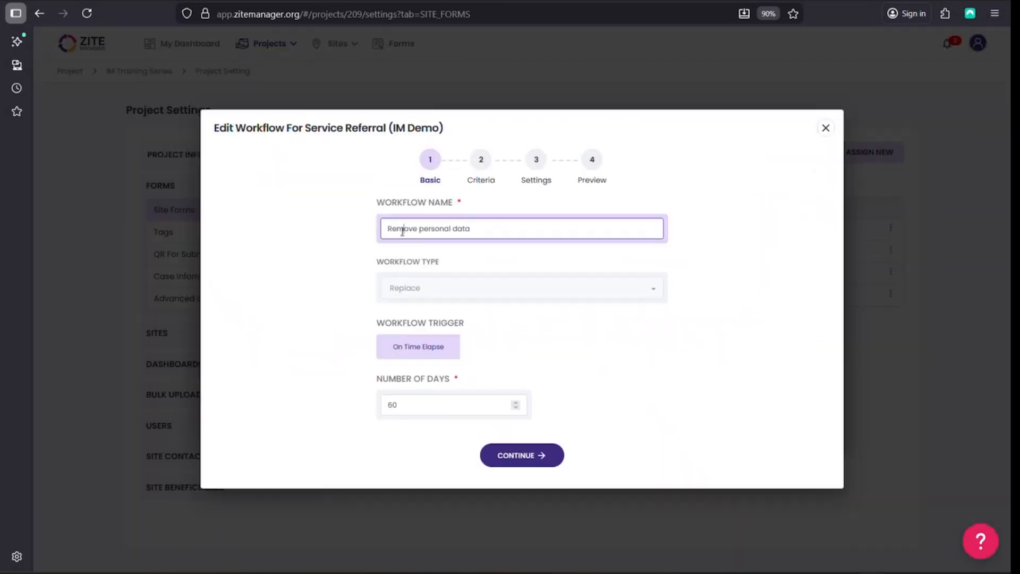
pyautogui.moveTo(404, 400); pyautogui.dragTo(345, 395)
pyautogui.click(347, 399)
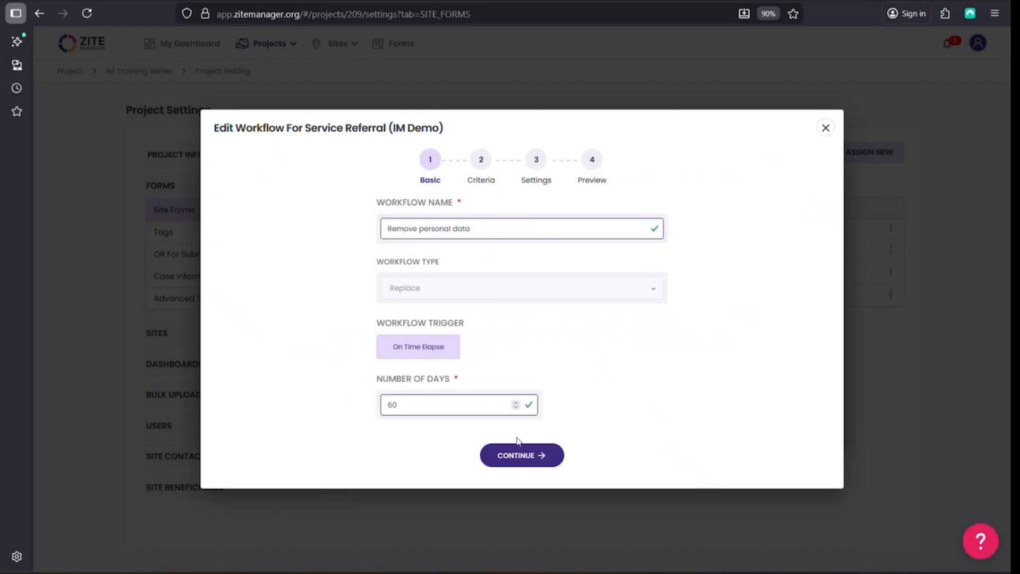
pyautogui.click(515, 455)
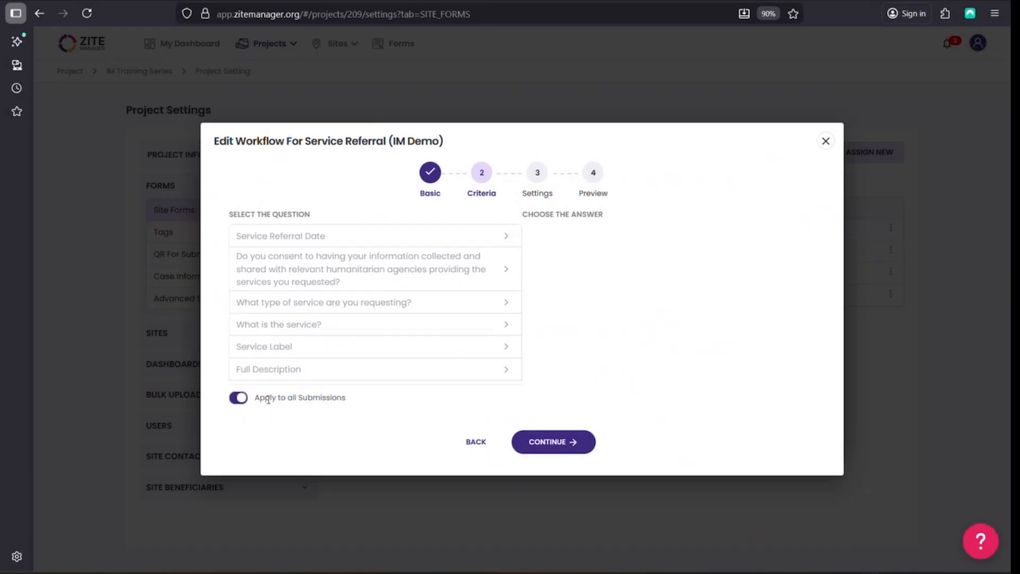
# Turn the Apply to all Submissions option off and back on in the workflow's criteria
pyautogui.moveTo(256, 396); pyautogui.dragTo(364, 400)
pyautogui.click(366, 402)
pyautogui.click(237, 399)
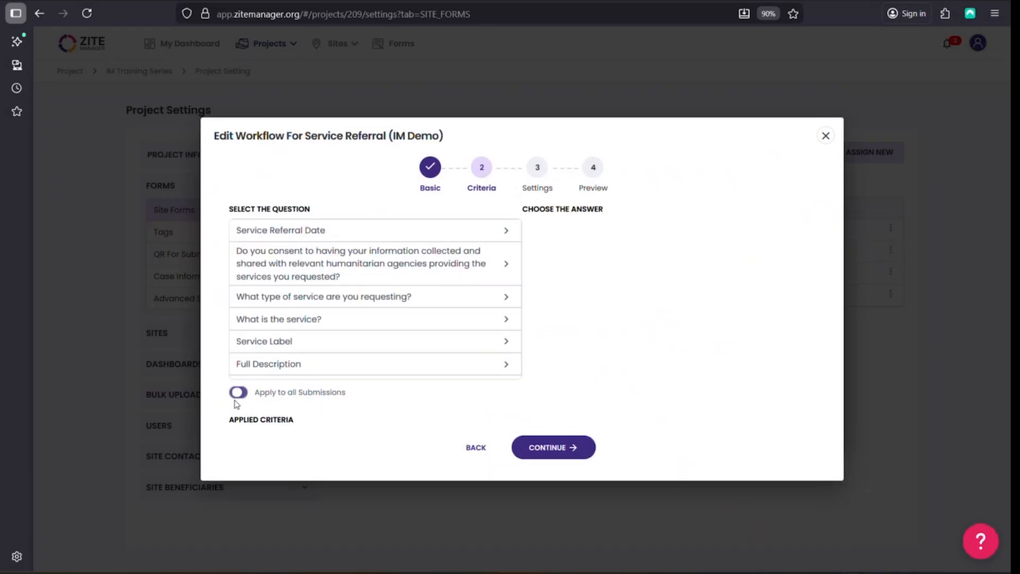
pyautogui.click(238, 396)
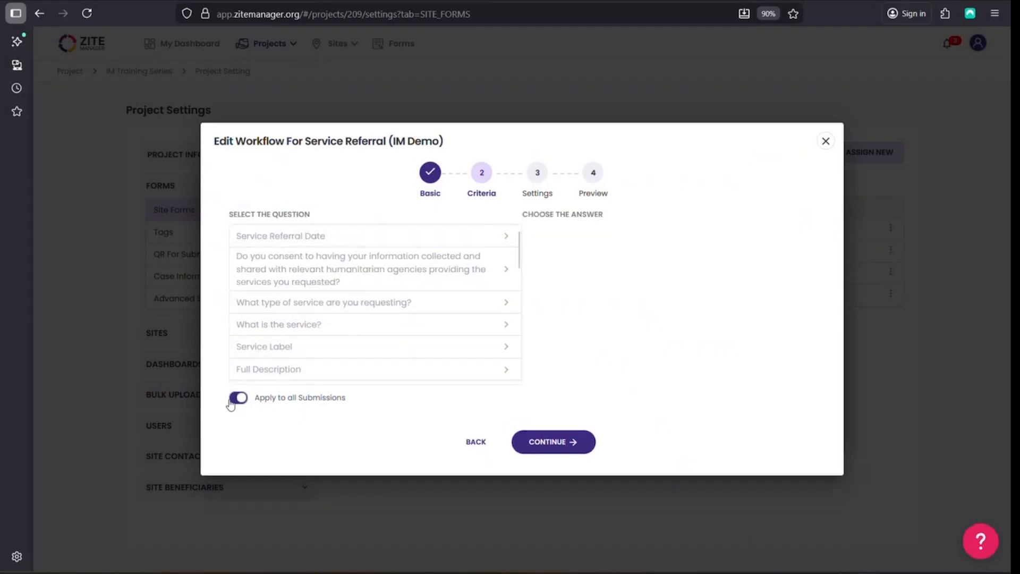
# Review the selected case status and the fields chosen for data replacement in the workflow's settings
pyautogui.click(551, 445)
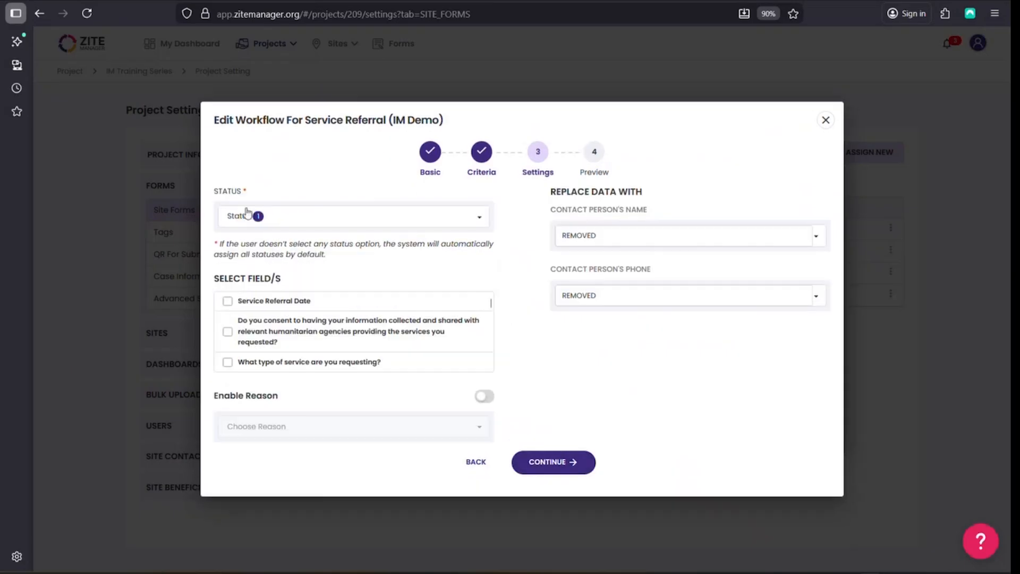
pyautogui.click(341, 222)
pyautogui.scroll(-1, 277, 313)
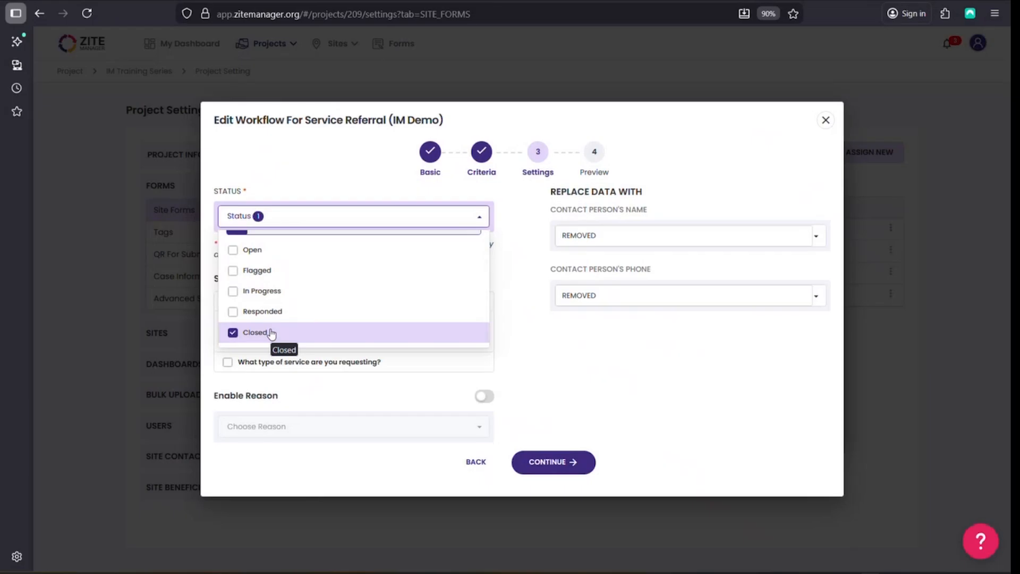
pyautogui.click(527, 368)
pyautogui.scroll(-4, 422, 326)
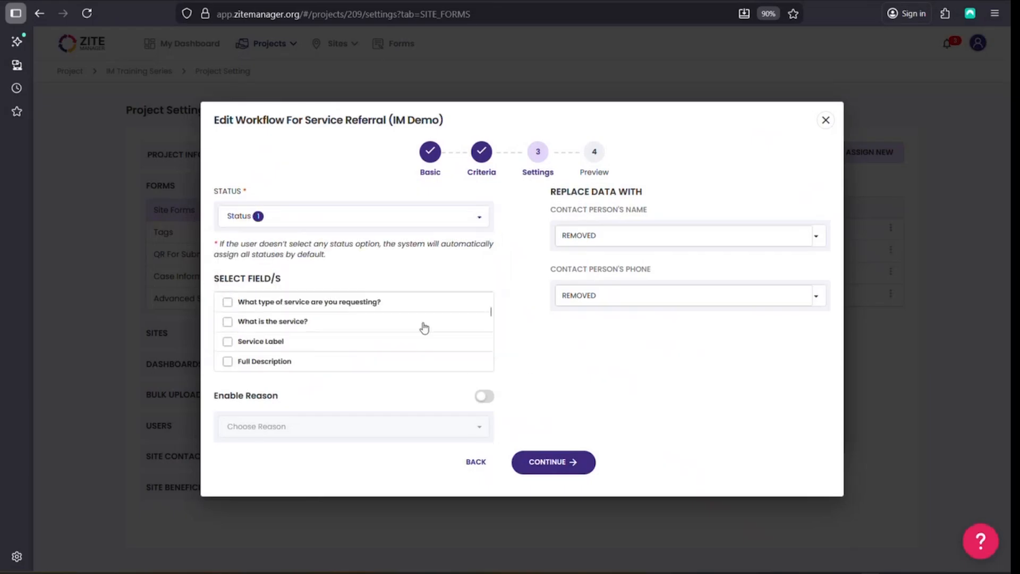
pyautogui.scroll(2, 422, 326)
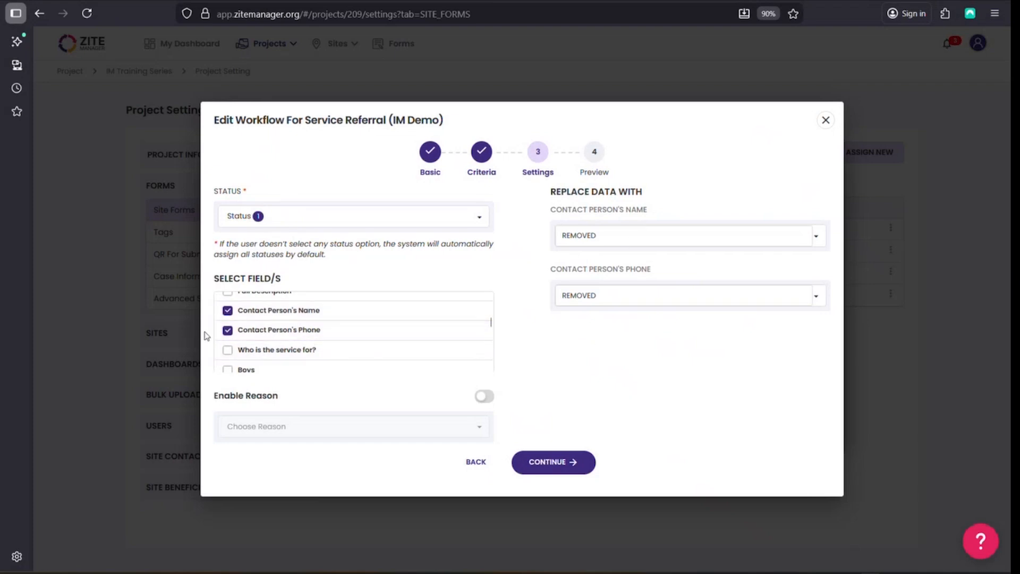
# Deselect and reselect the Contact Person's Name field, try Null as its replacement, and set the replacement value to REMOVED
pyautogui.click(228, 311)
pyautogui.click(229, 311)
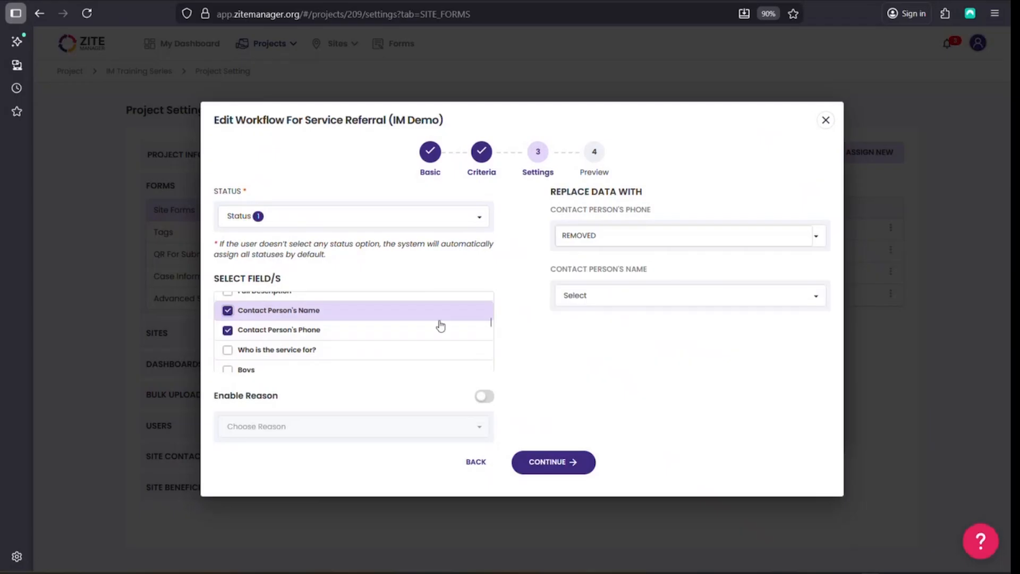
pyautogui.click(667, 294)
pyautogui.click(595, 329)
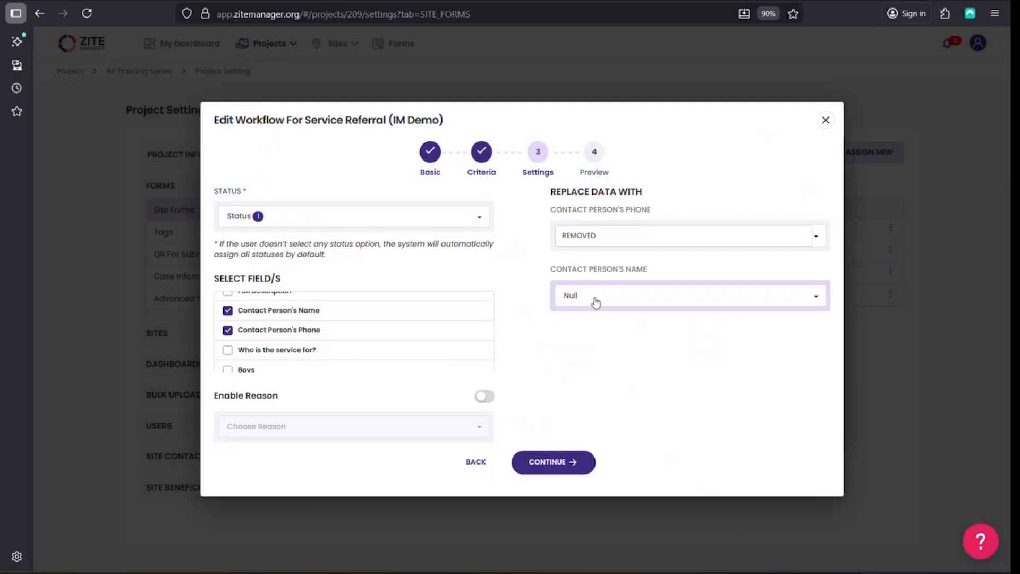
pyautogui.click(596, 302)
pyautogui.click(588, 342)
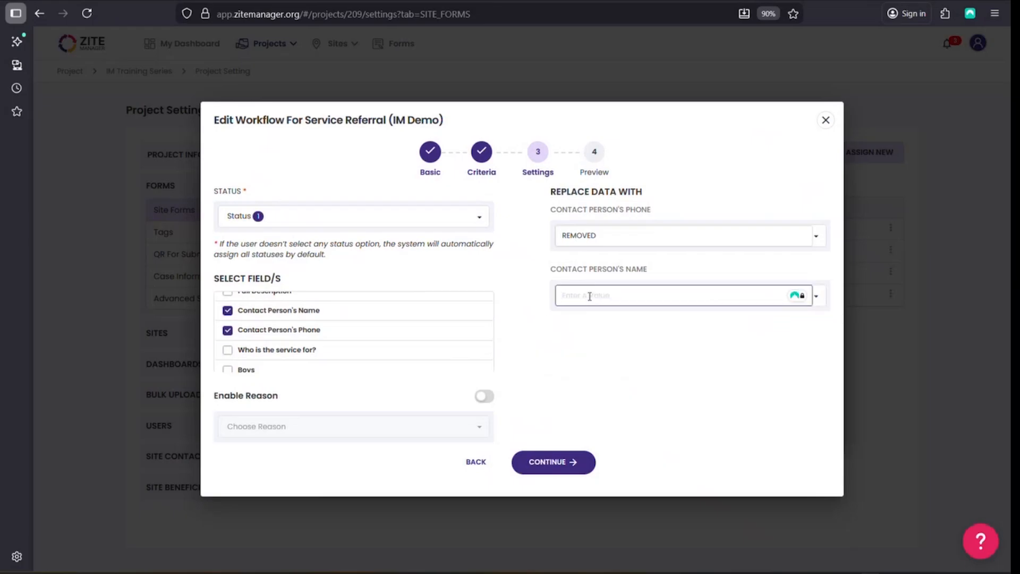
pyautogui.write('REMOVED')
pyautogui.click(584, 317)
pyautogui.click(578, 296)
pyautogui.doubleClick(578, 296)
# Enable the workflow's comment and enter "Personal data has been removed."
pyautogui.scroll(-8, 325, 376)
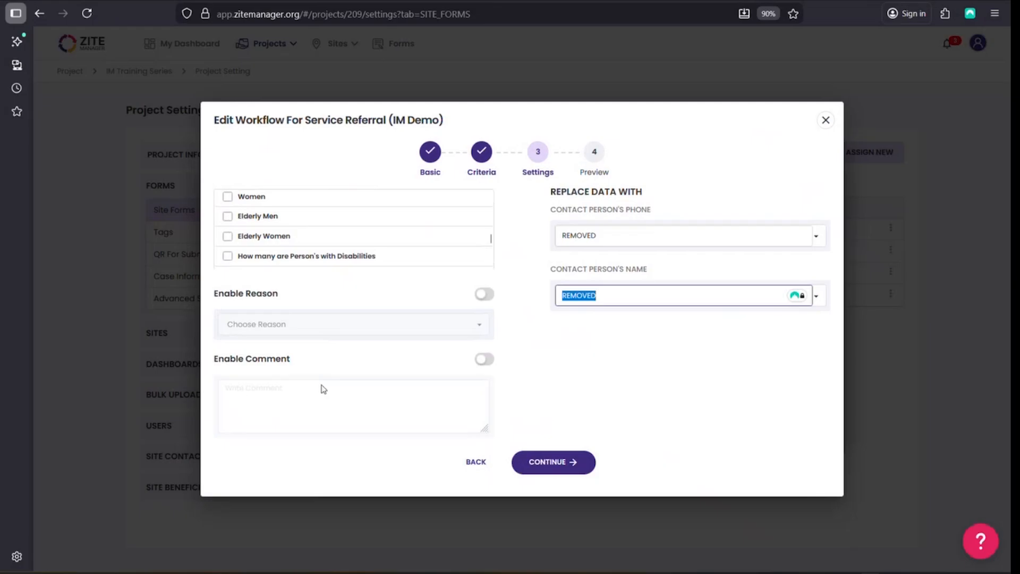
pyautogui.click(482, 359)
pyautogui.click(425, 403)
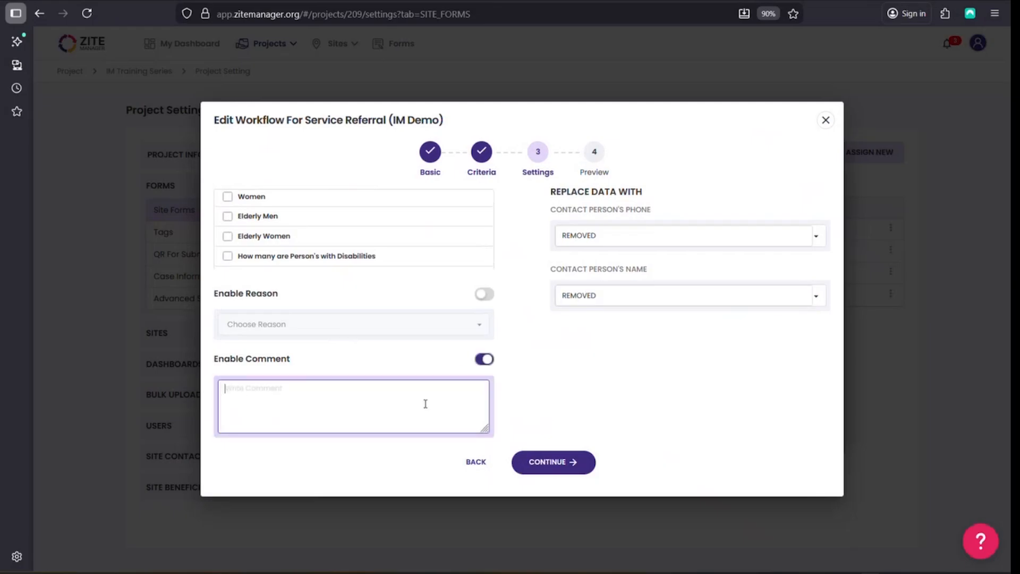
pyautogui.write('Personal data ho')
pyautogui.write('s been removed.')
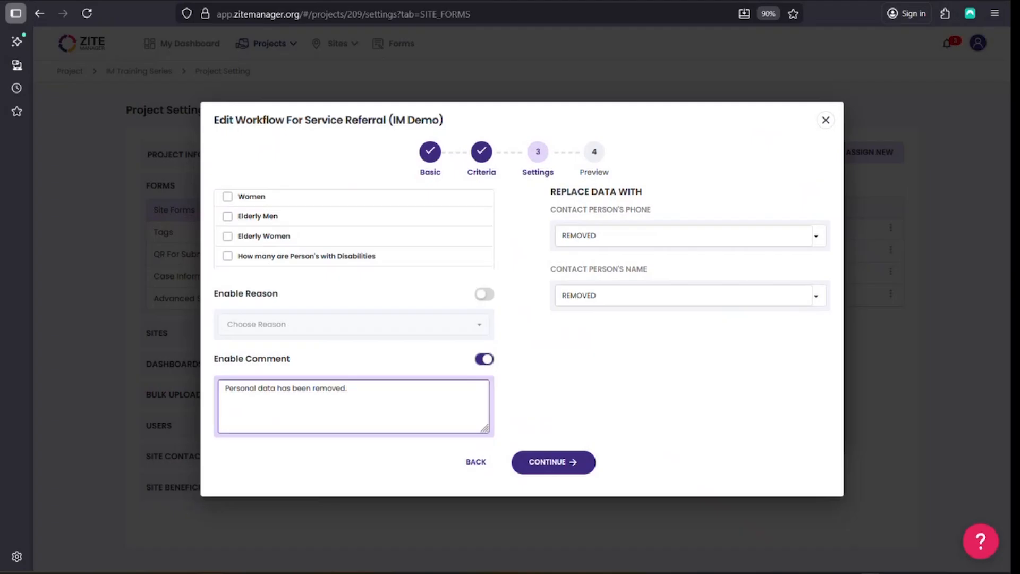
# Finish the Remove Personal Data workflow through its preview and save it
pyautogui.click(569, 463)
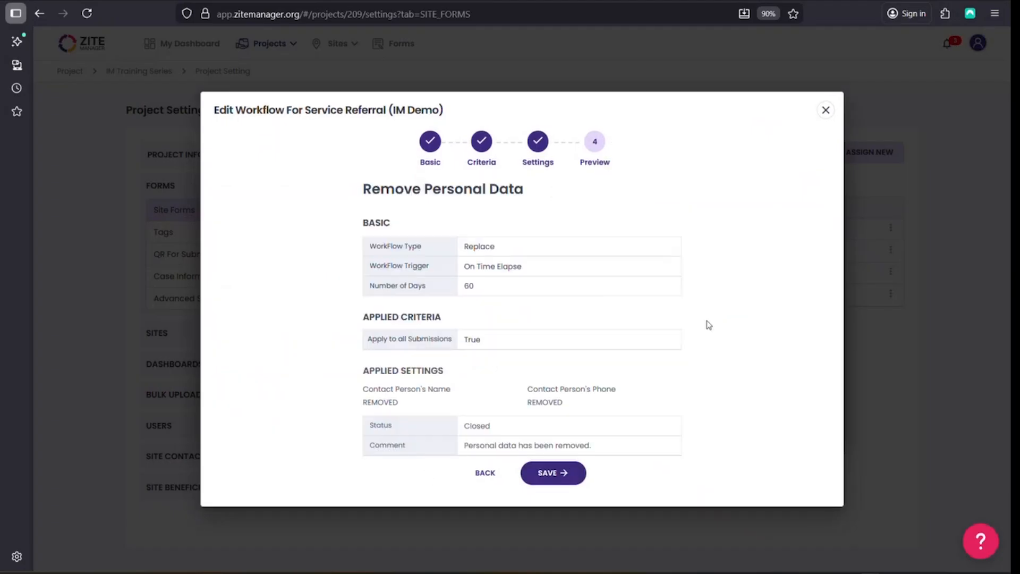
pyautogui.click(562, 474)
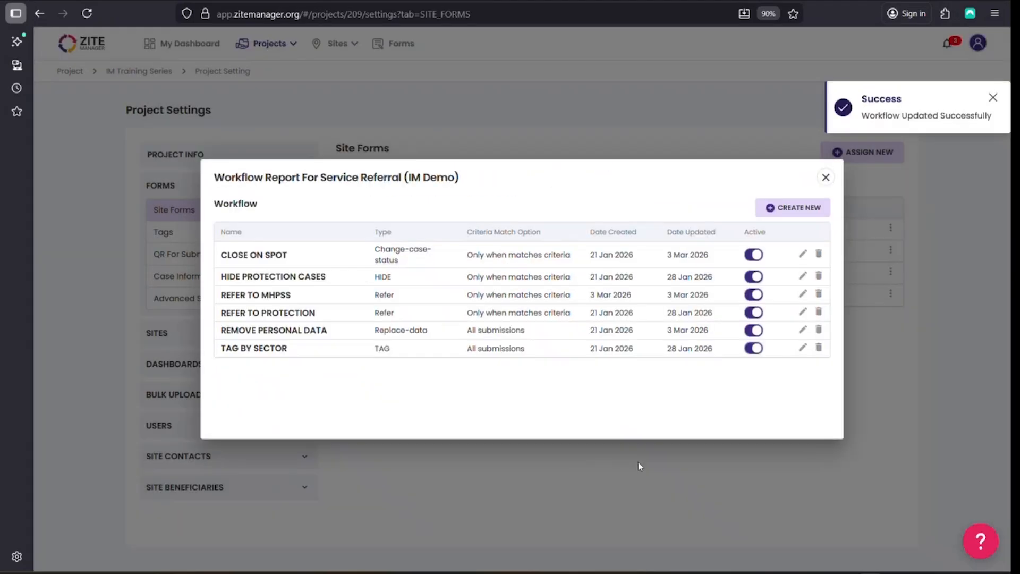
# Open the Tag by Sector workflow for editing, review its trigger, criteria and question tags, and save it
pyautogui.click(803, 349)
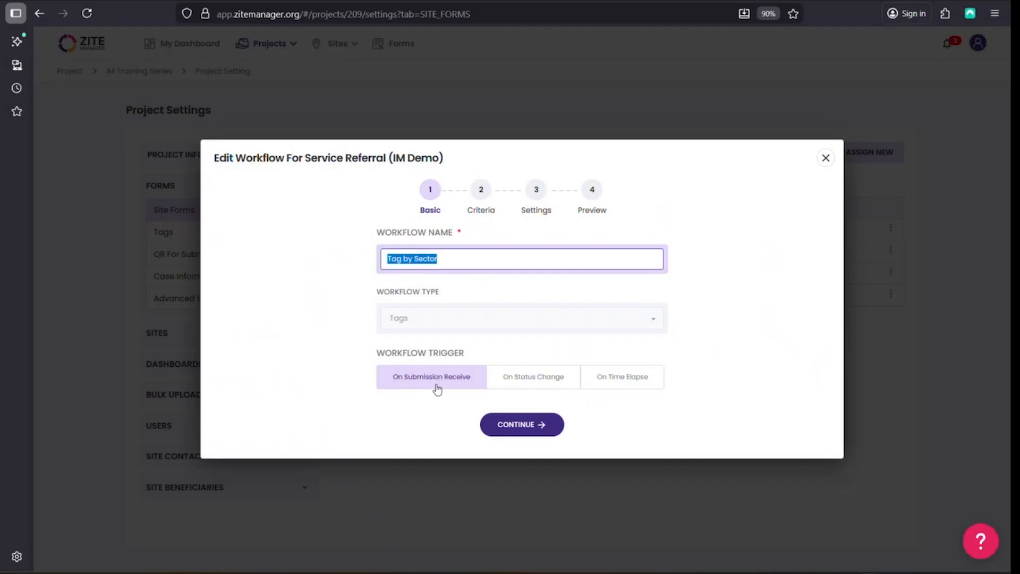
pyautogui.click(509, 434)
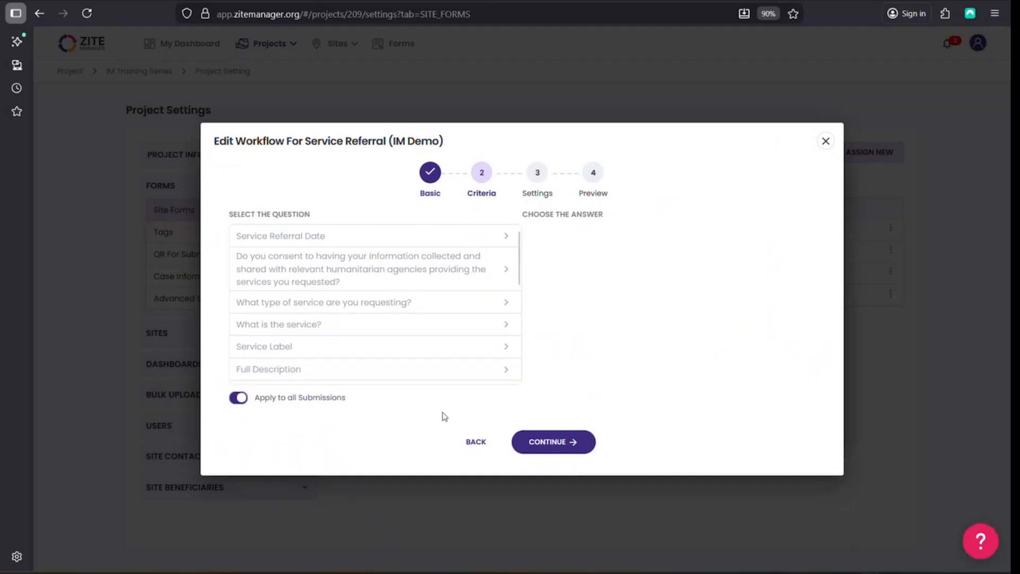
pyautogui.click(554, 445)
pyautogui.scroll(-10, 331, 303)
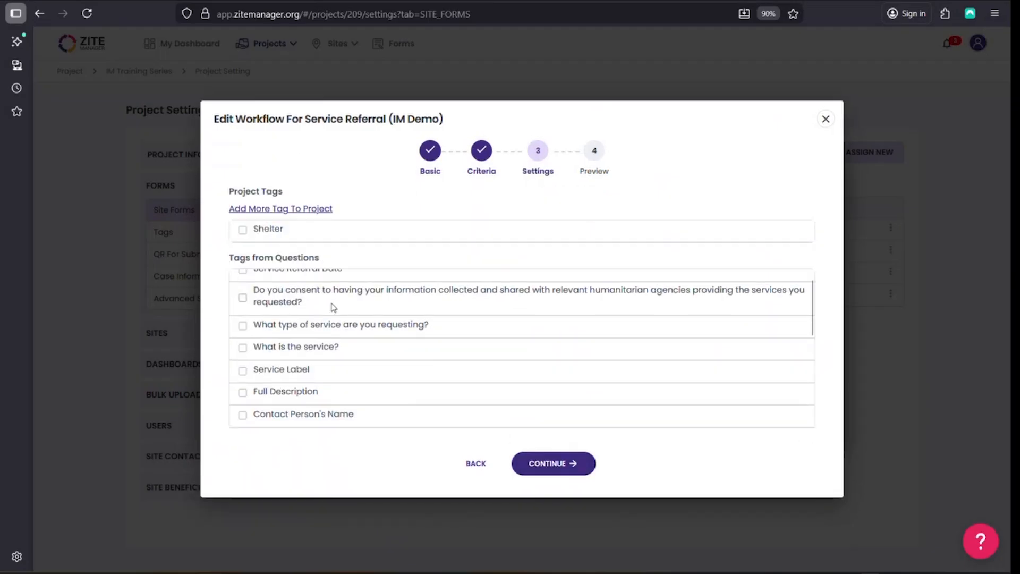
pyautogui.scroll(10, 276, 334)
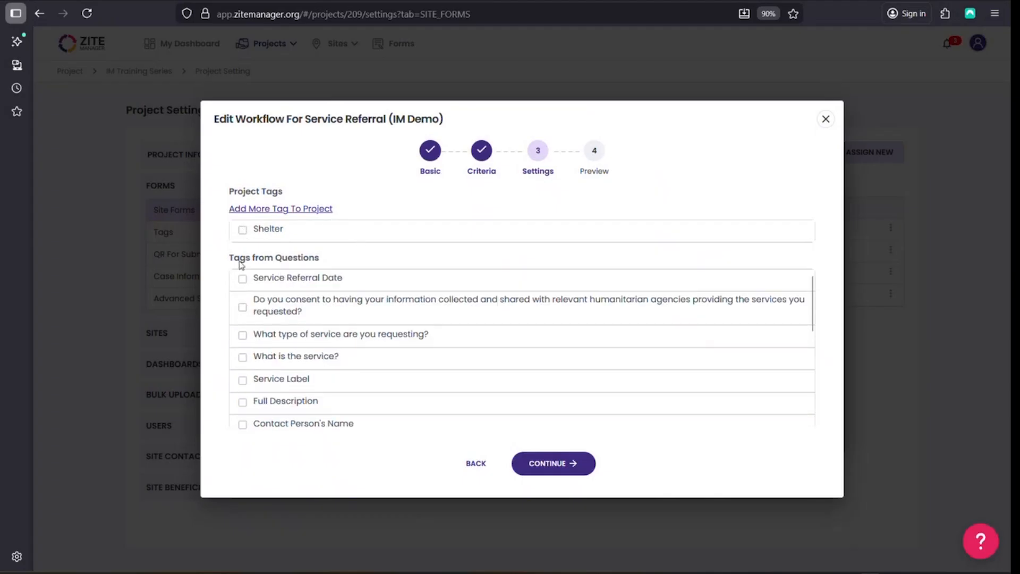
pyautogui.scroll(-10, 297, 329)
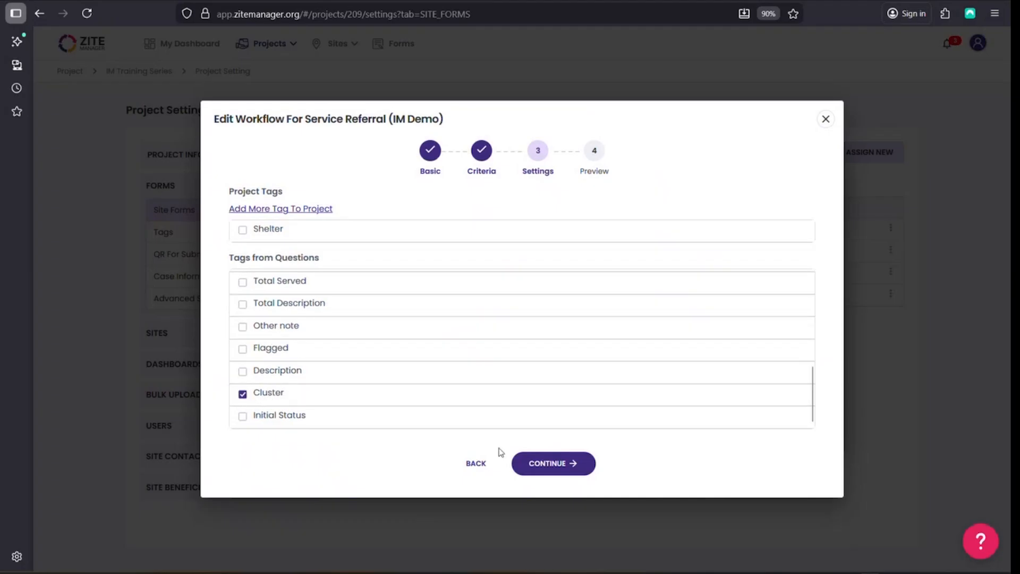
pyautogui.click(560, 472)
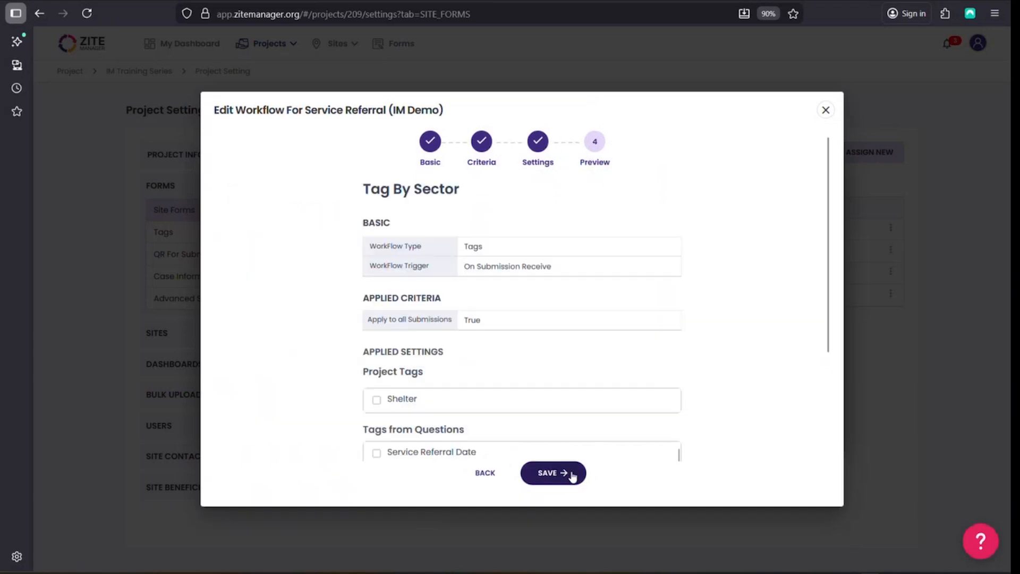
pyautogui.scroll(-3, 583, 410)
pyautogui.click(550, 469)
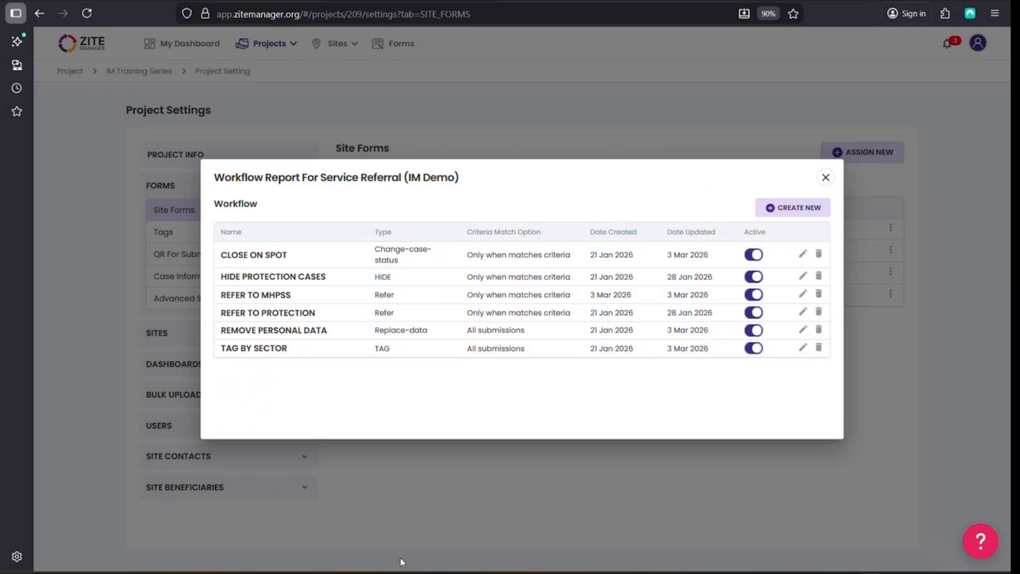
# Switch to PowerPoint, present from the "Demo: Adding workflows to our project" slide and advance past "Space for Questions" to the closing title slide
pyautogui.click(383, 573)
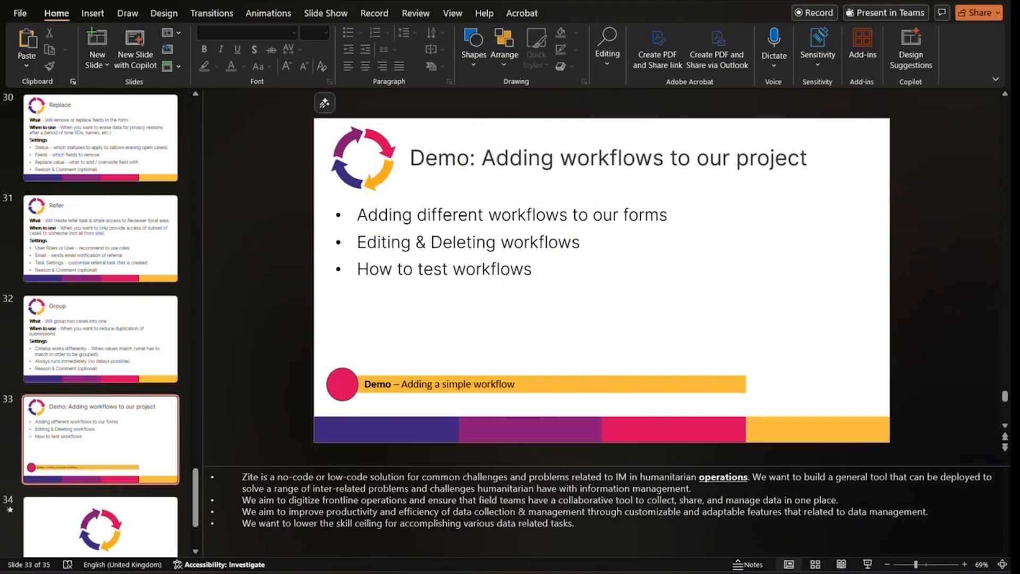
pyautogui.click(867, 564)
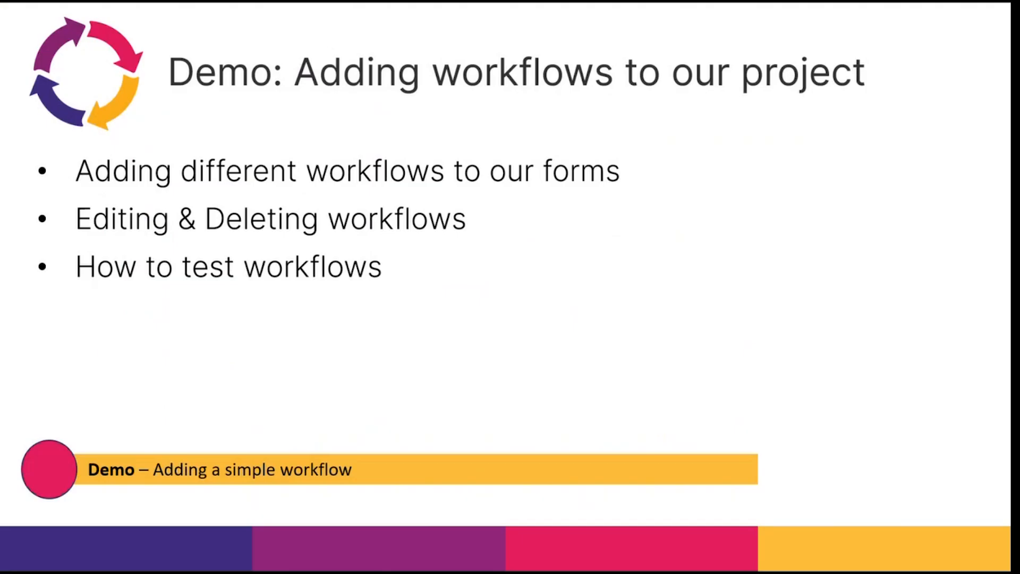
pyautogui.press('Right')
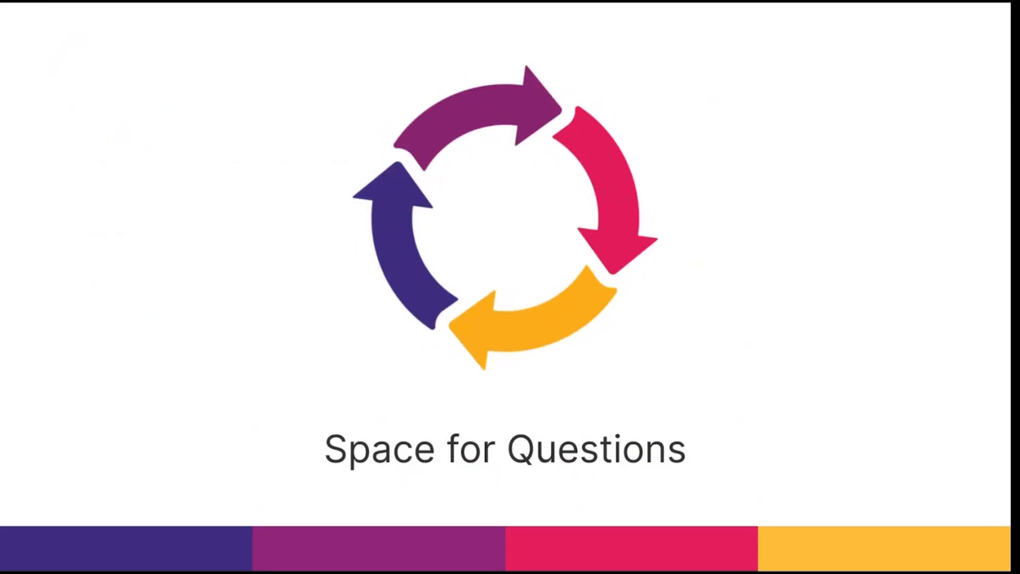
pyautogui.press('Right')
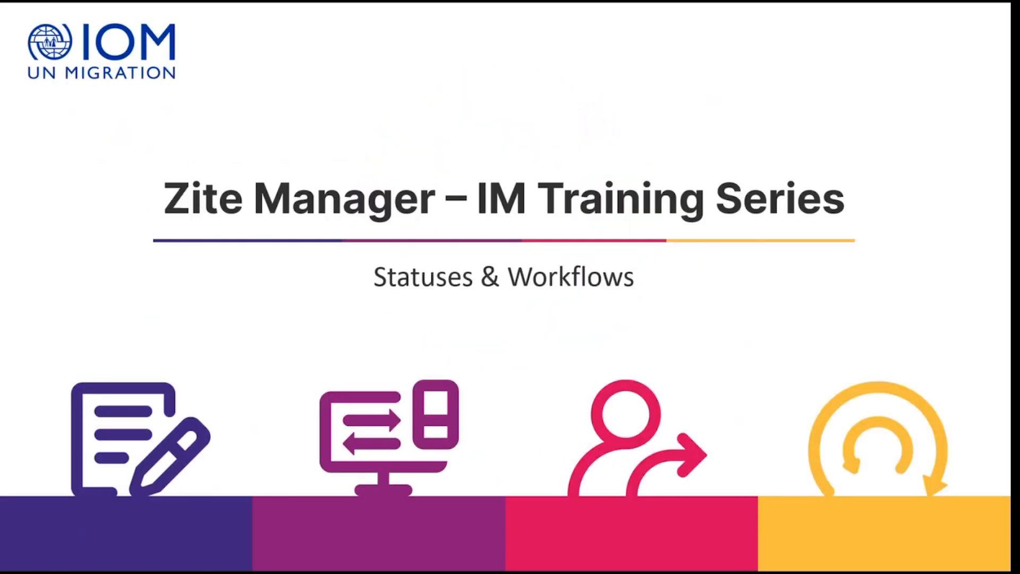
pyautogui.press('Right')
pyautogui.press('Left')
pyautogui.press('Left')
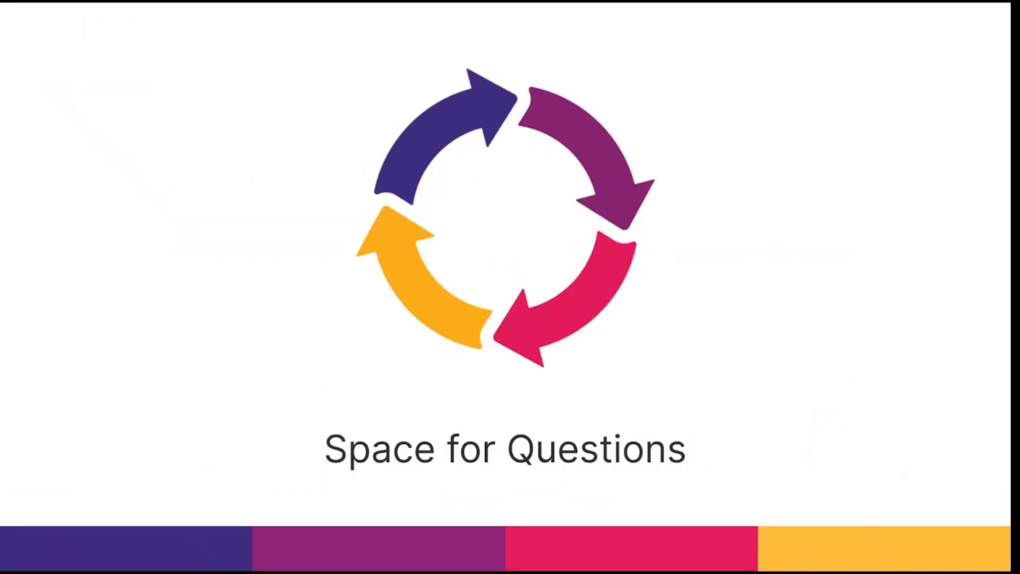
pyautogui.press('Right')
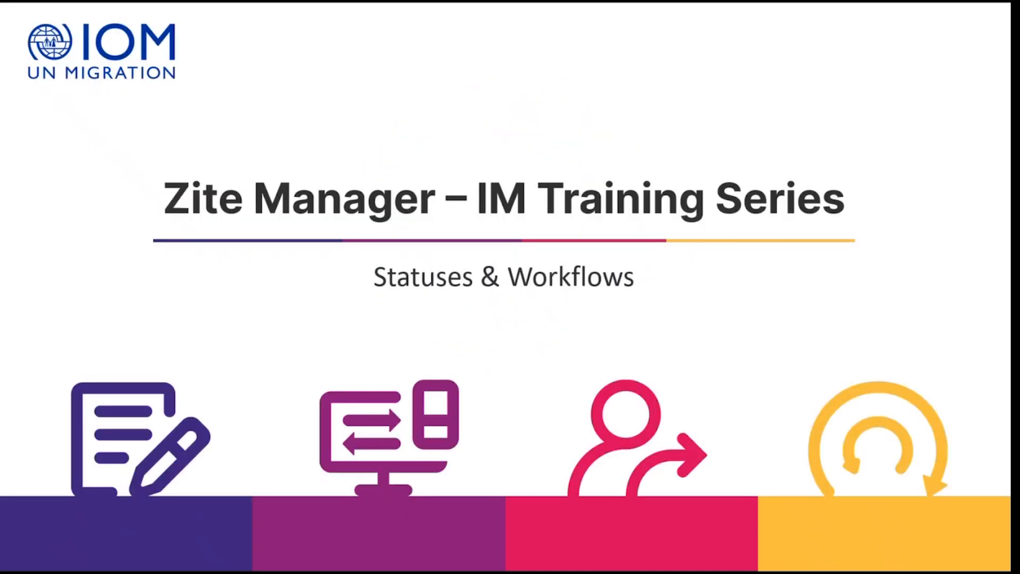